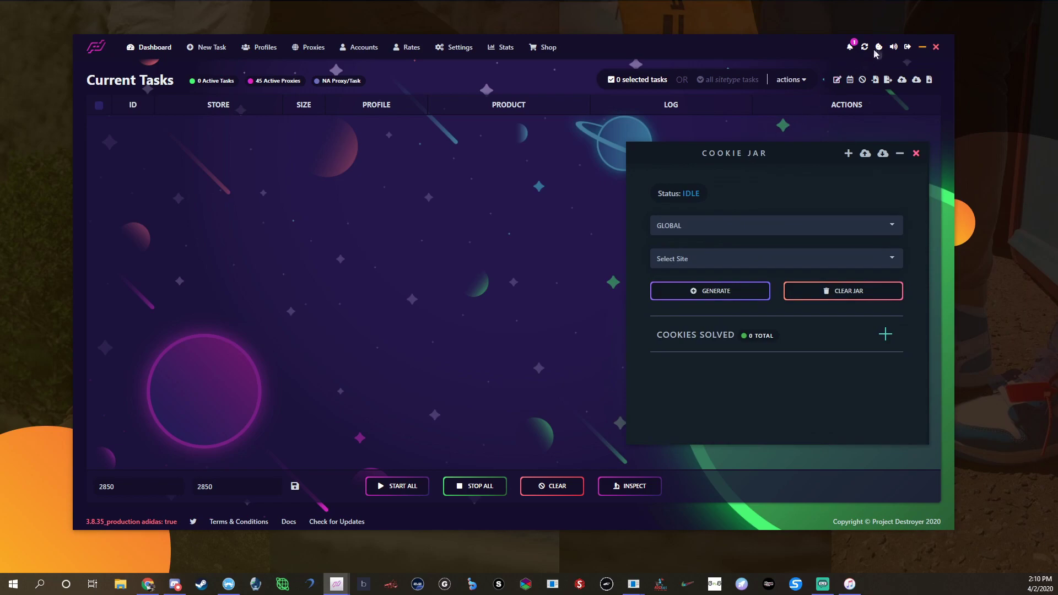
Step: Choose YEEZYSUPPLY.COM as the Cookie Jar's site, keeping the proxy list on GLOBAL
left_click_drag(775, 160, 618, 156)
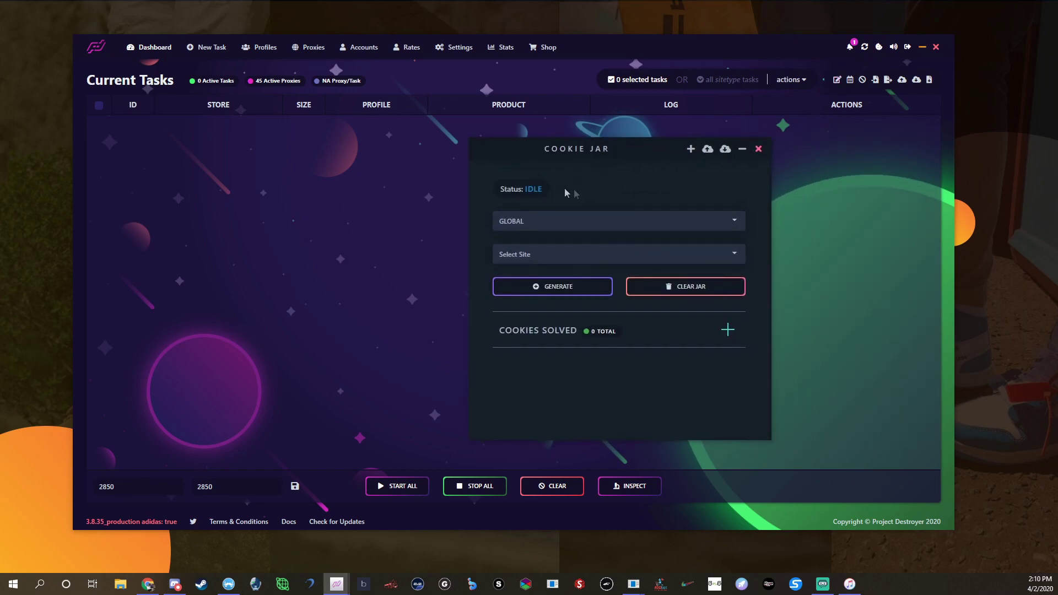
left_click(542, 224)
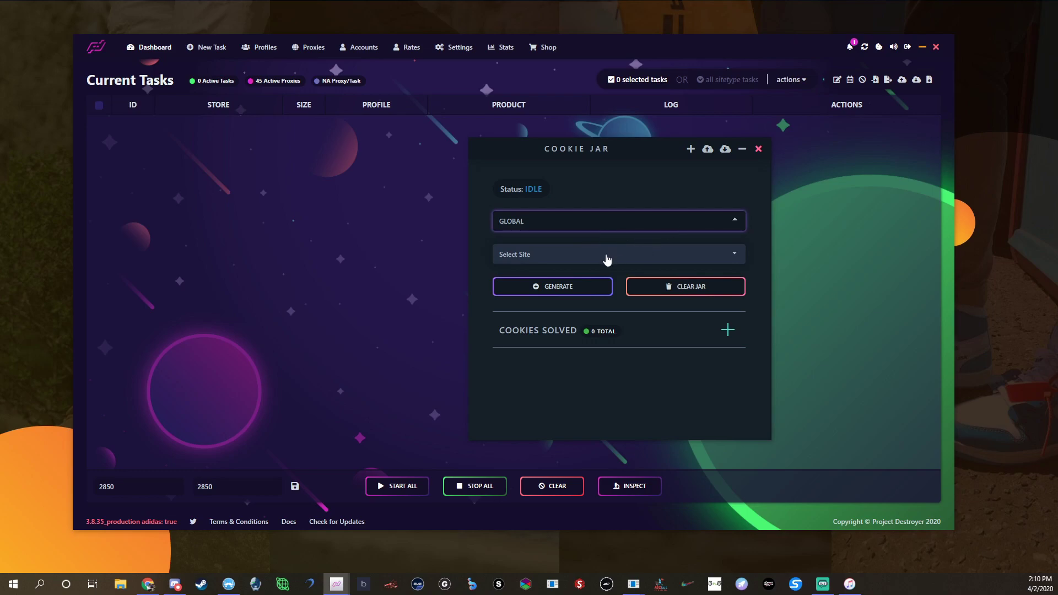
left_click(573, 259)
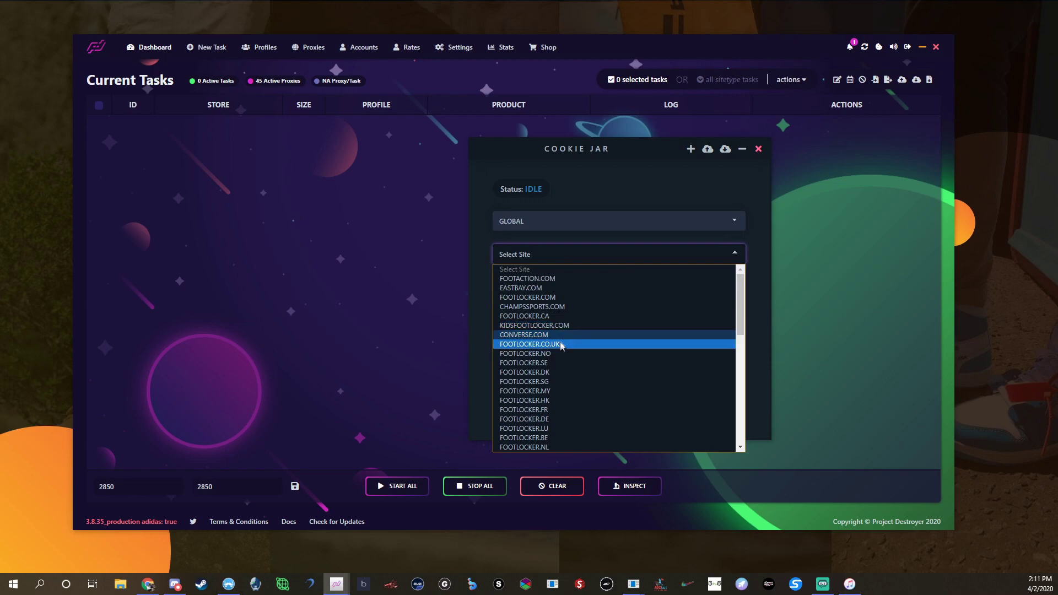
scroll(559, 344, "down", 3)
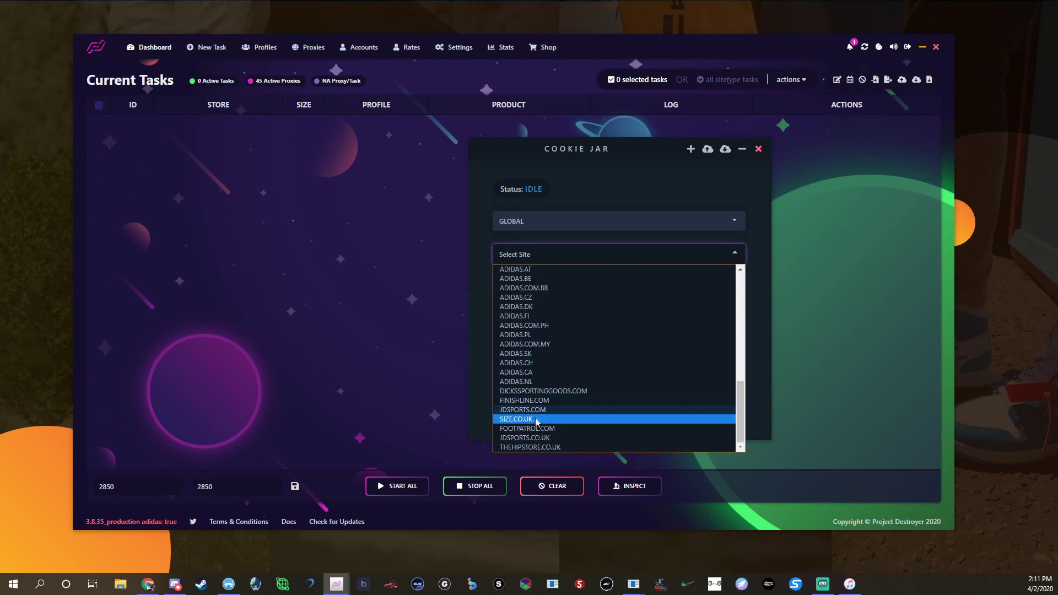
scroll(533, 386, "up", 5)
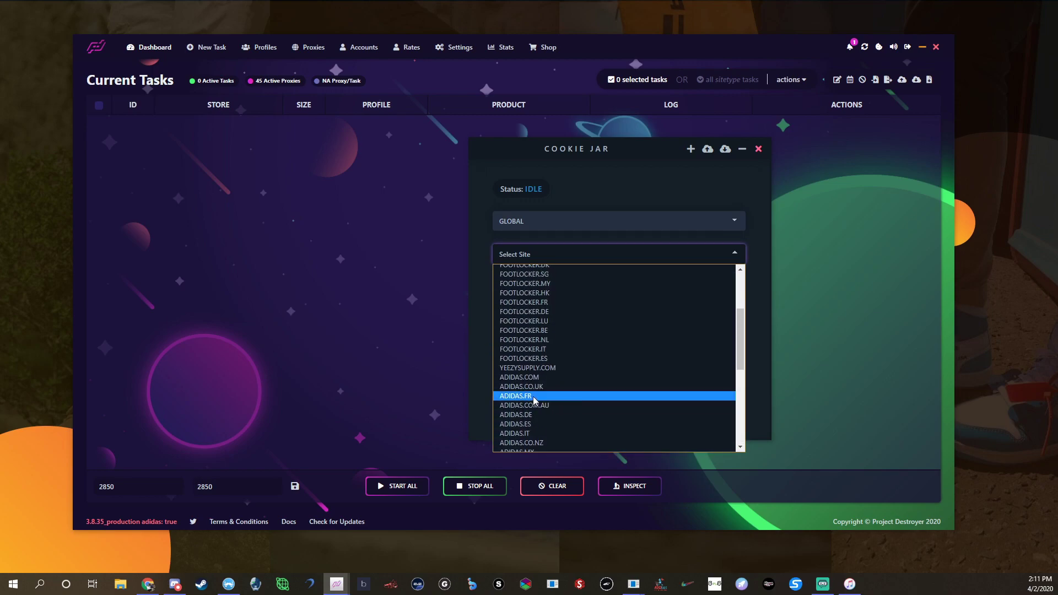
left_click(538, 370)
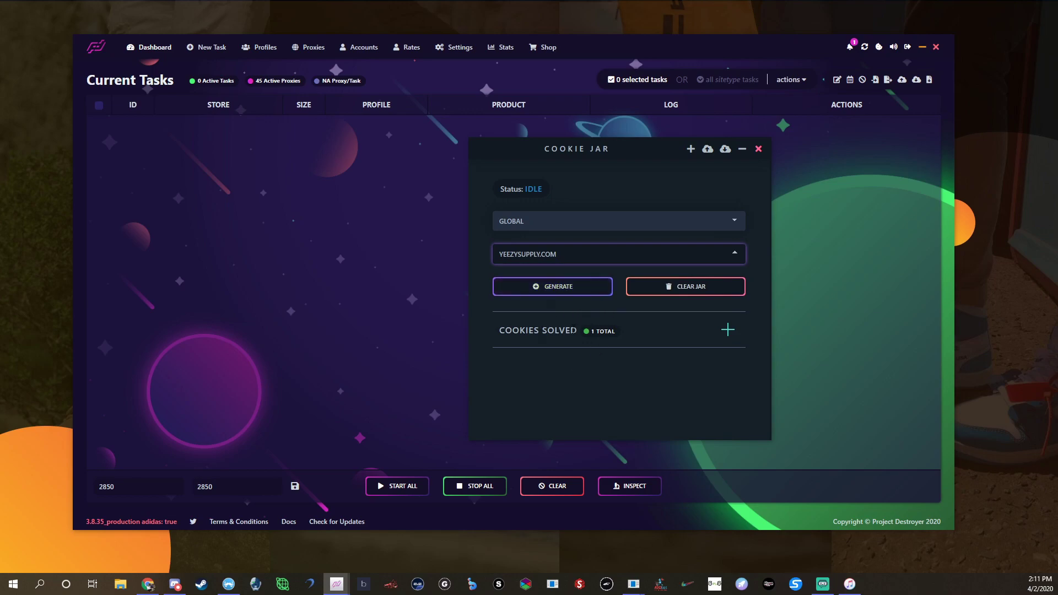
Step: Clear the cookie jar and start generating new cookies for YEEZYSUPPLY.COM
left_click(670, 296)
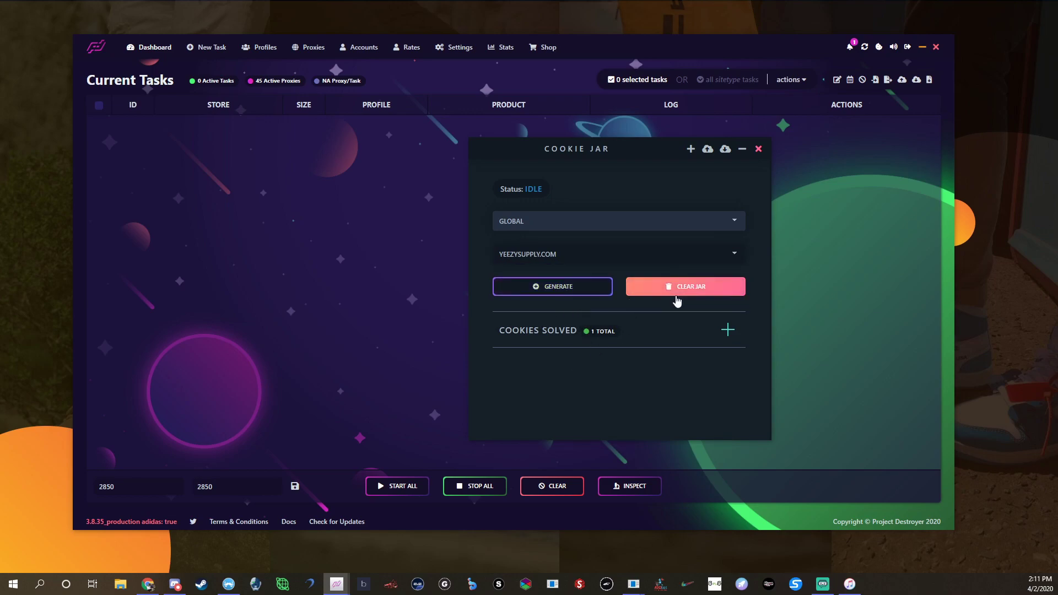
left_click(547, 287)
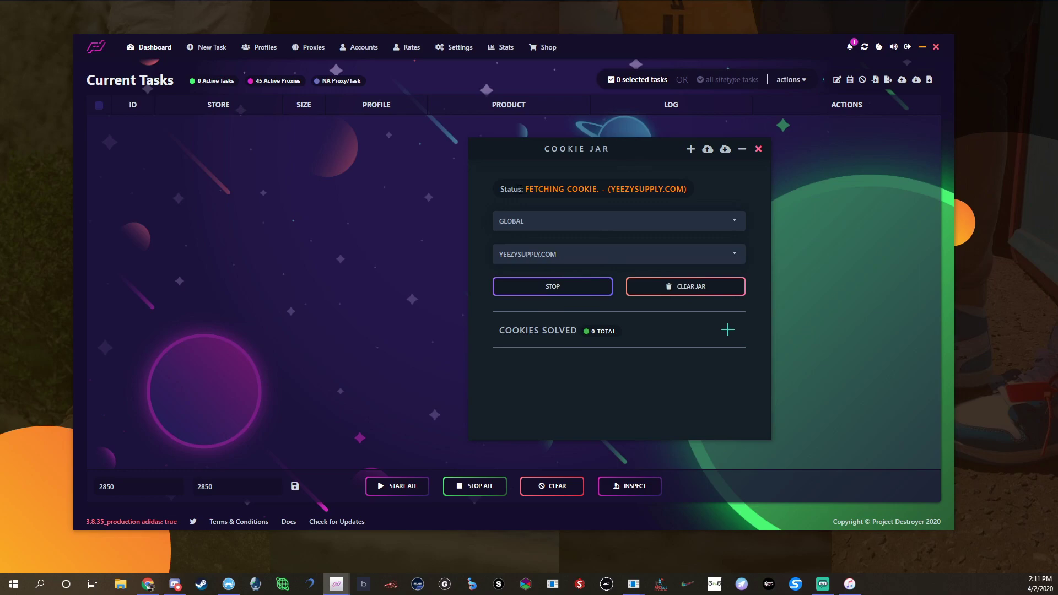
left_click_drag(631, 330, 499, 337)
left_click(628, 331)
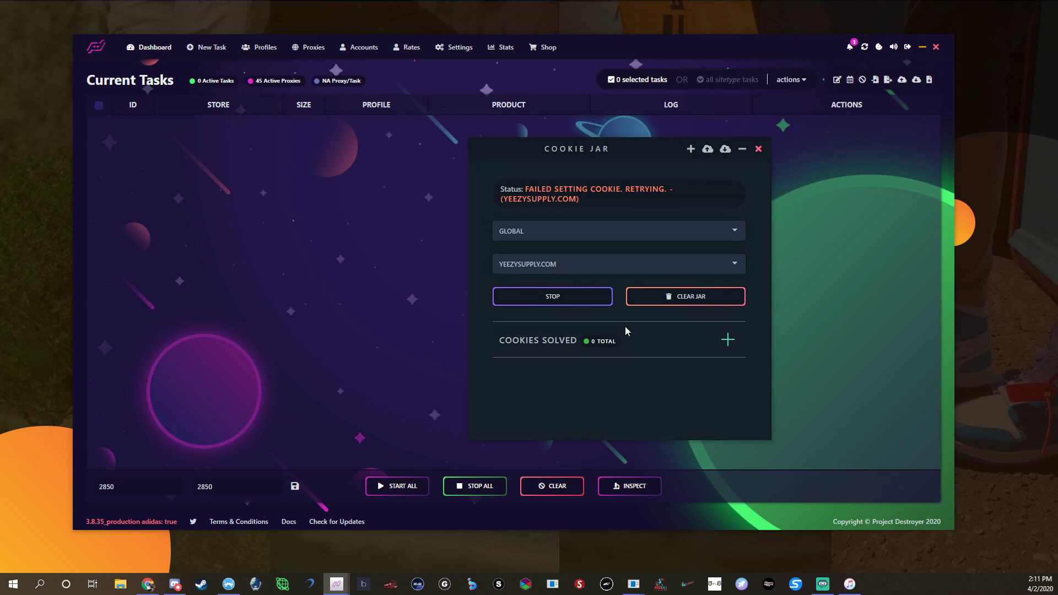
left_click_drag(630, 147, 614, 141)
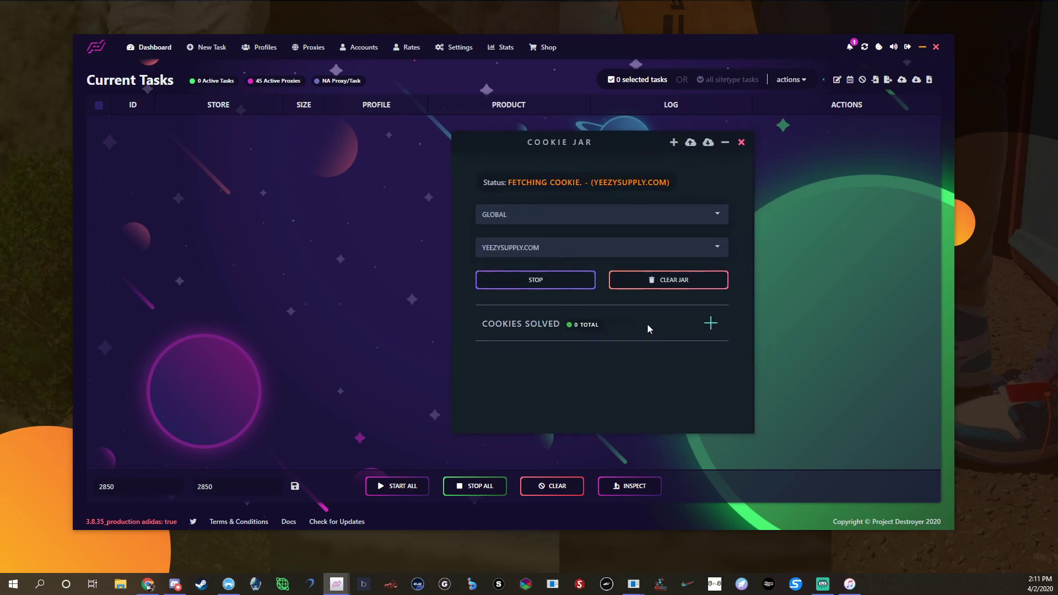
left_click_drag(646, 323, 470, 164)
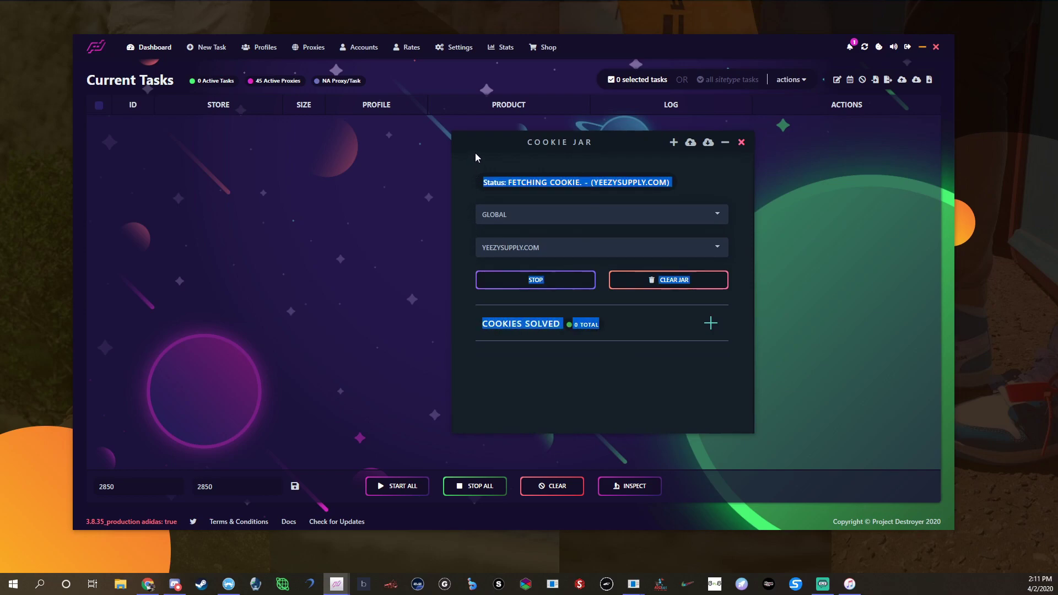
left_click(689, 181)
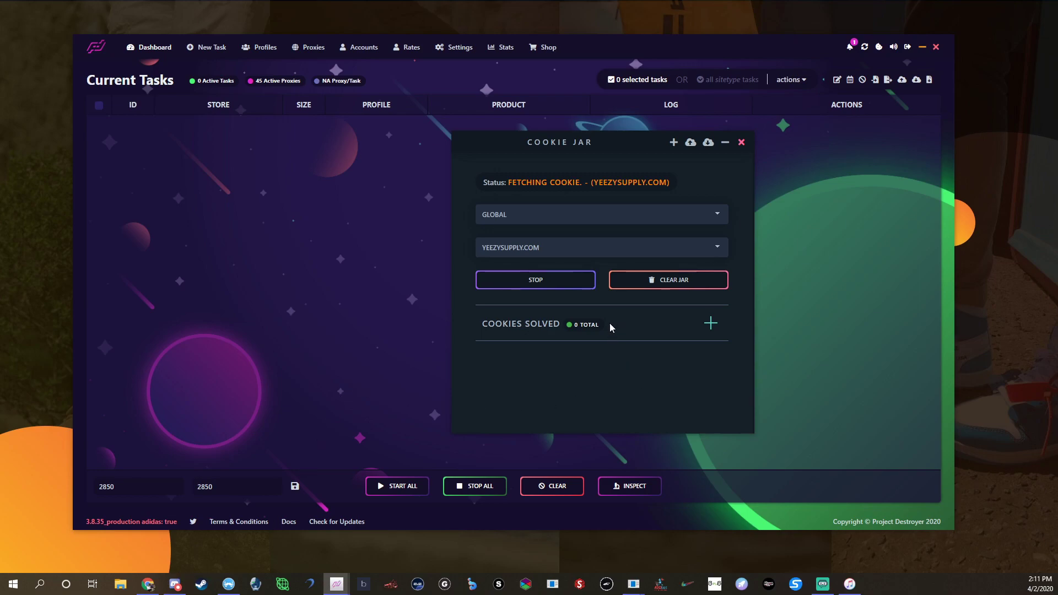
left_click_drag(610, 323, 464, 187)
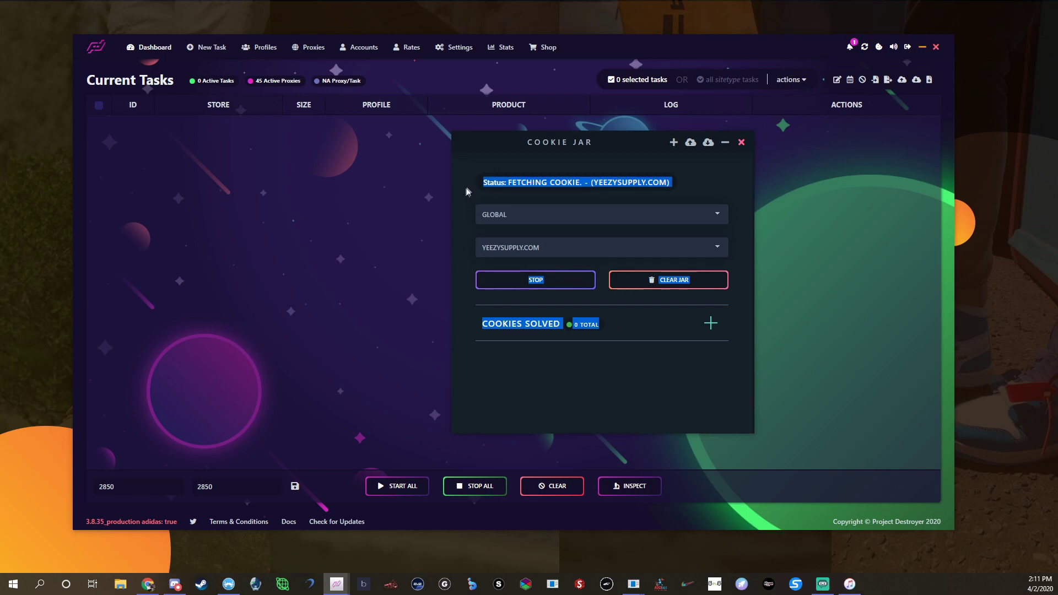
left_click(478, 172)
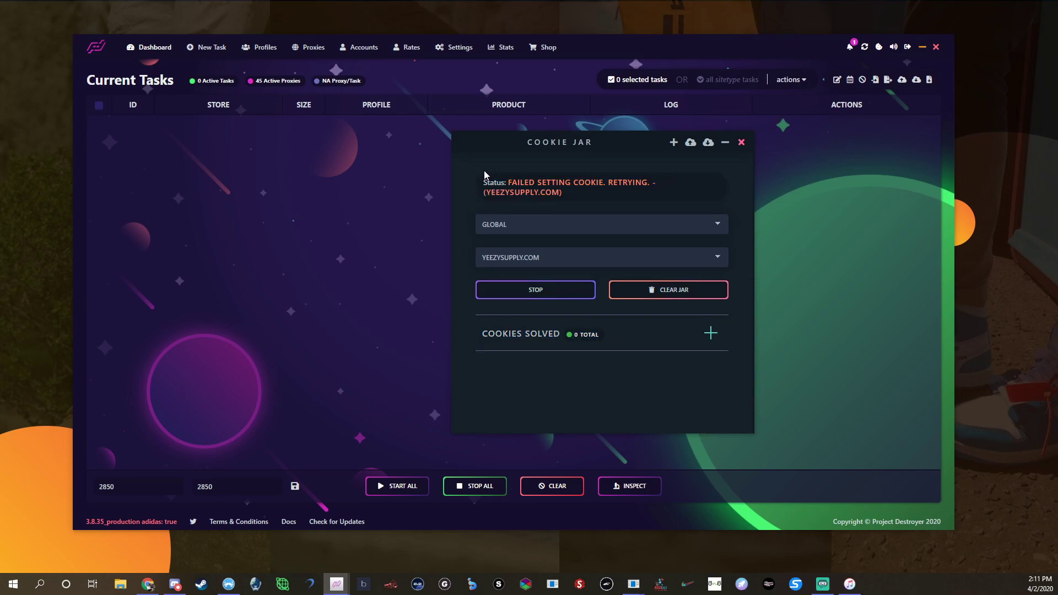
Step: Stop the cookie generation and close the Cookie Jar
left_click(522, 291)
left_click(741, 143)
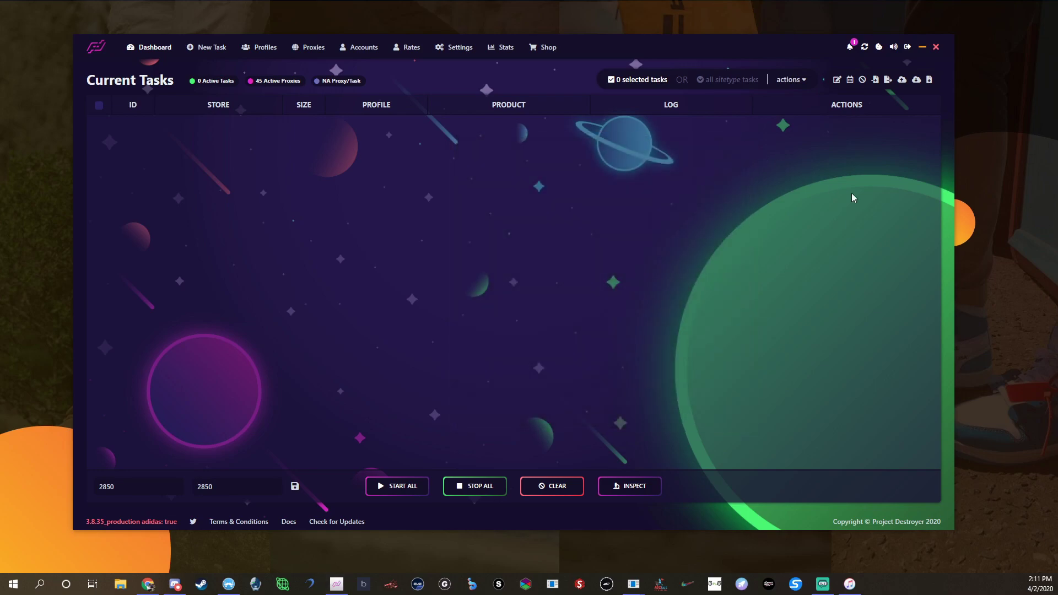
Step: Start a new task with the Yeezy Supply (US) (DW) site type and set its monitor type to URL
left_click(212, 48)
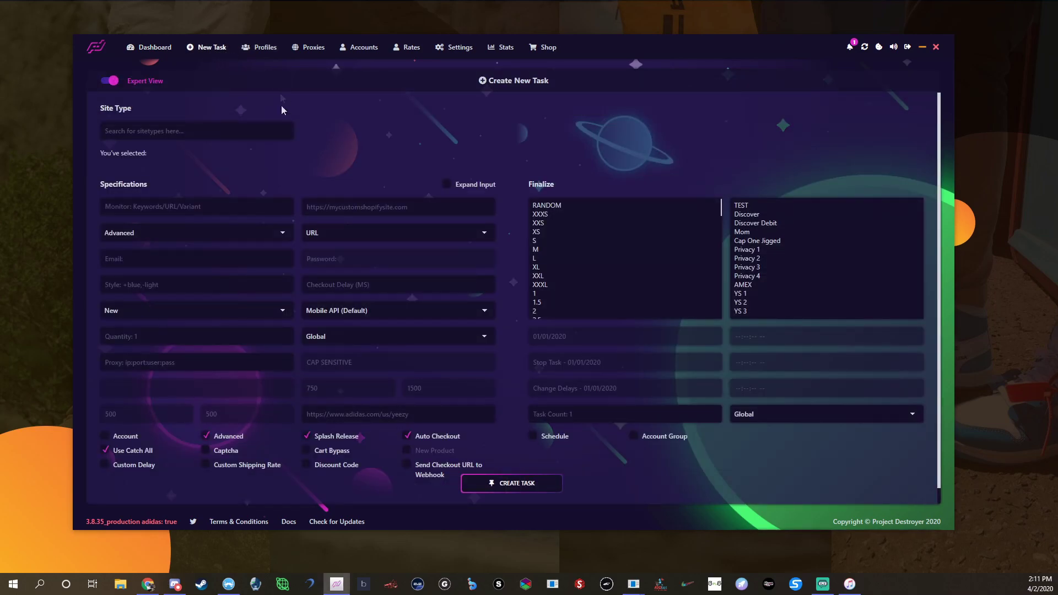
left_click(287, 132)
type("yee")
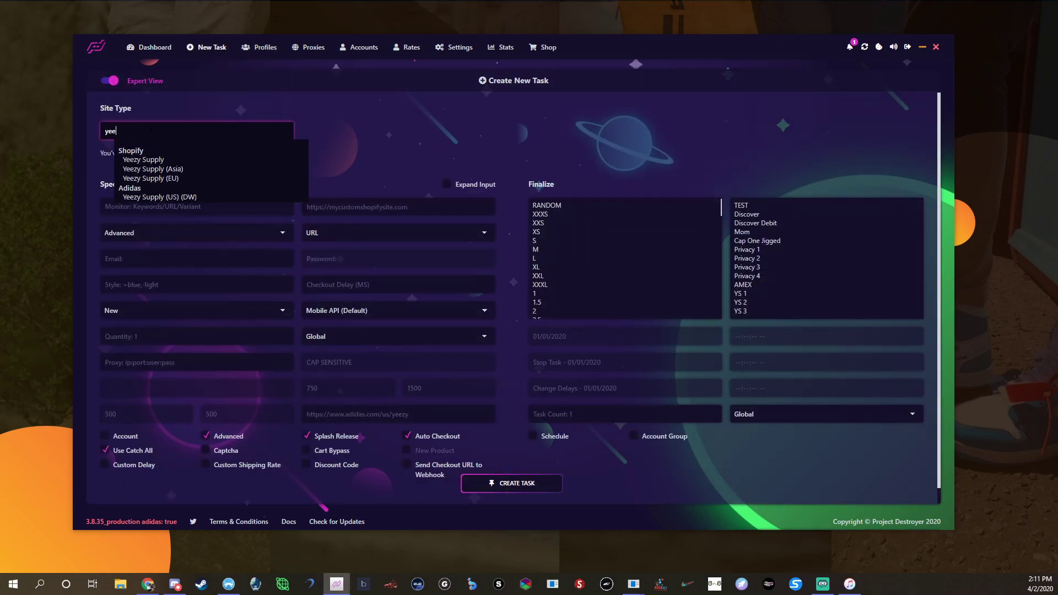
left_click(165, 197)
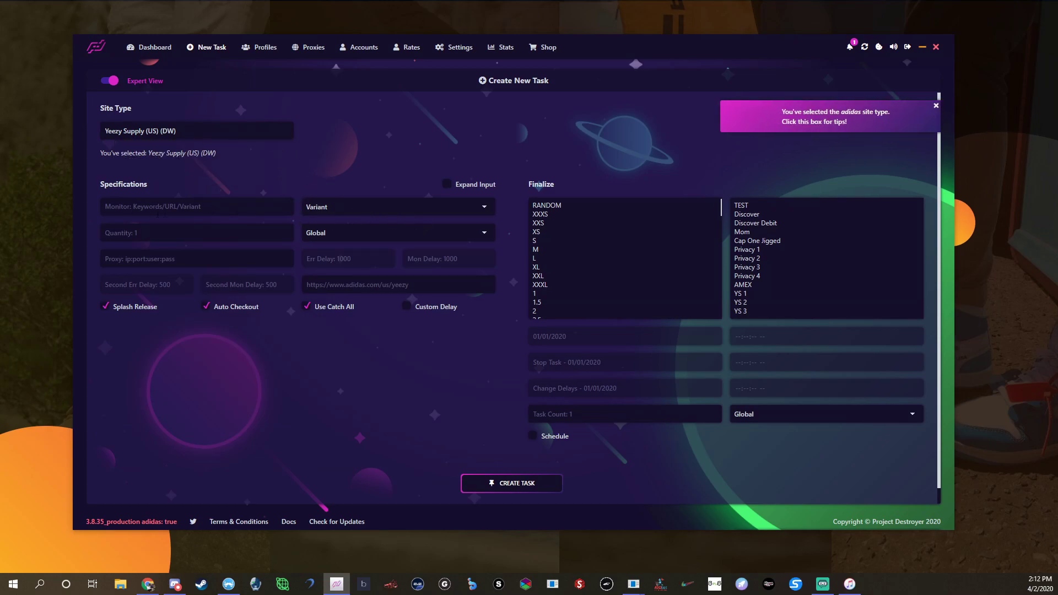
left_click(327, 206)
left_click(327, 221)
Step: Enter SKU=FX1234 as the task's monitor input and keep its proxy list on Global
left_click(221, 206)
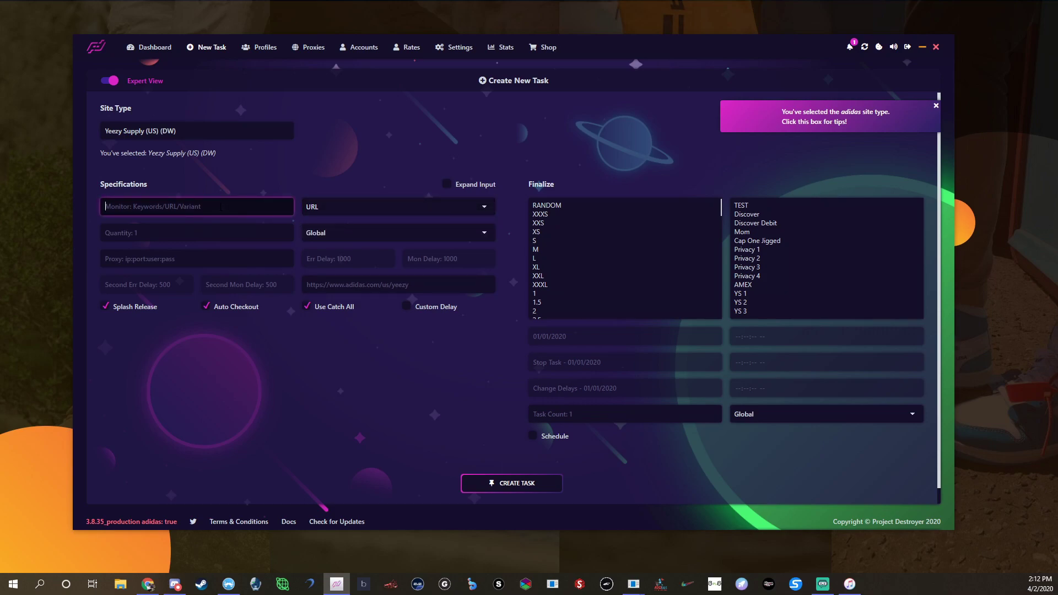
type("SKU=FX12344")
key("BackSpace")
key("ctrl+a")
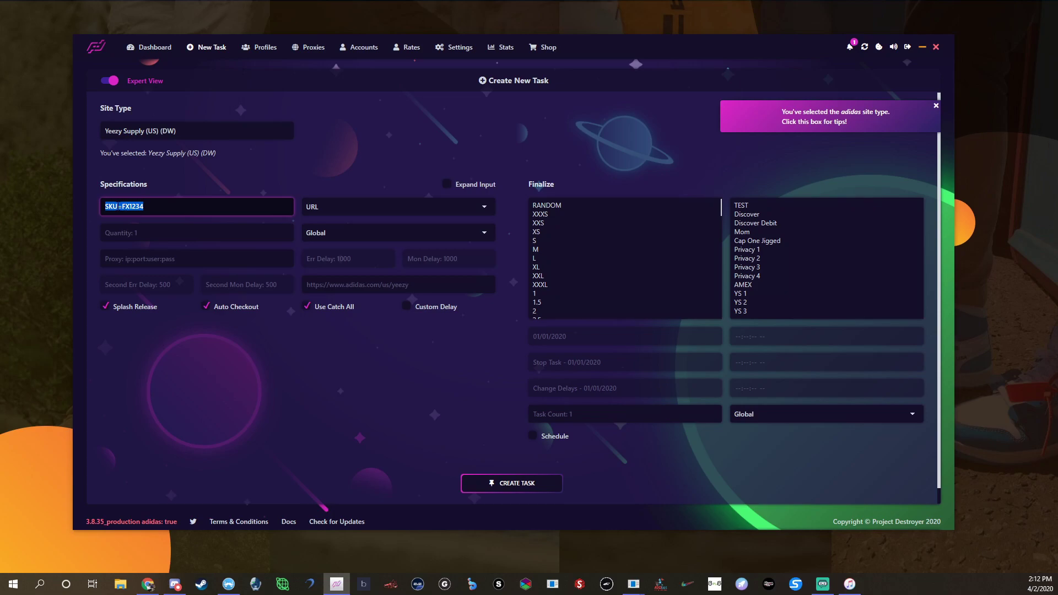
left_click(118, 206)
left_click(338, 235)
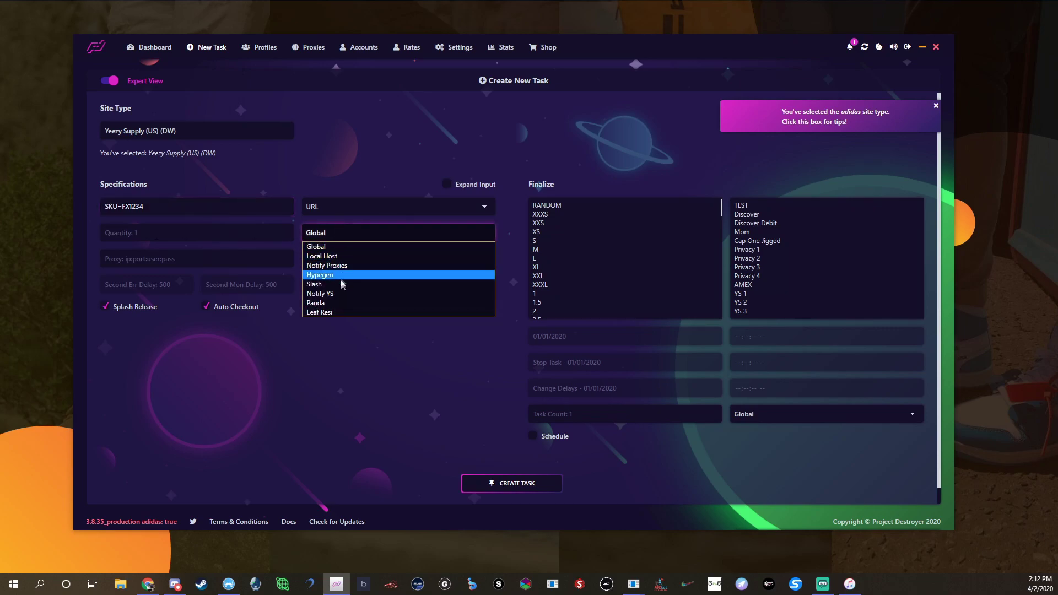
left_click(324, 247)
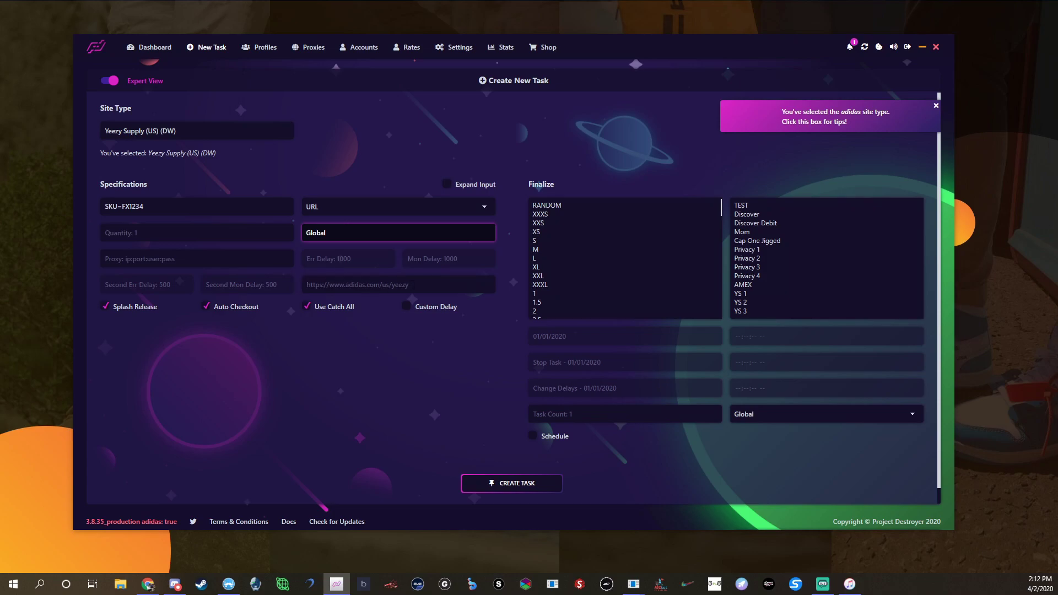
Step: In the browser, open the Quiet Grey Yeezy Powerphase product page on yeezysupply.com and copy its URL
left_click(424, 286)
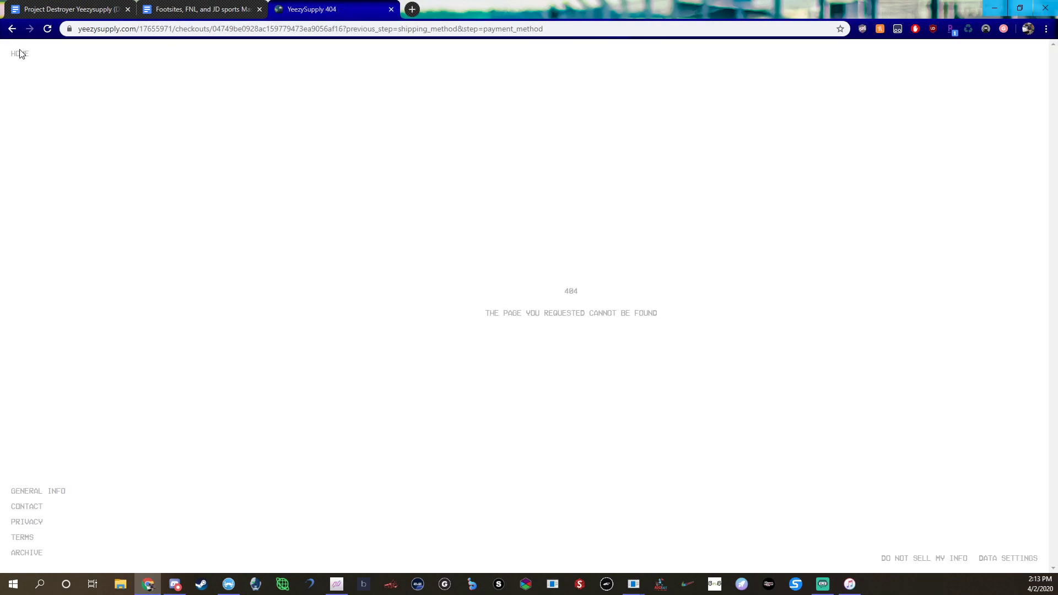
left_click(19, 54)
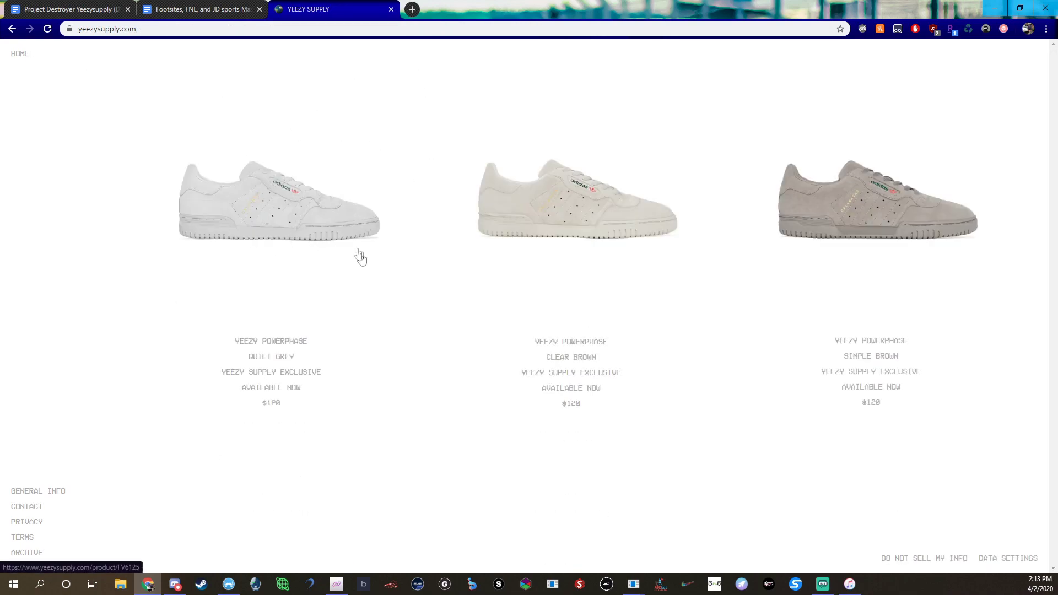
left_click(302, 197)
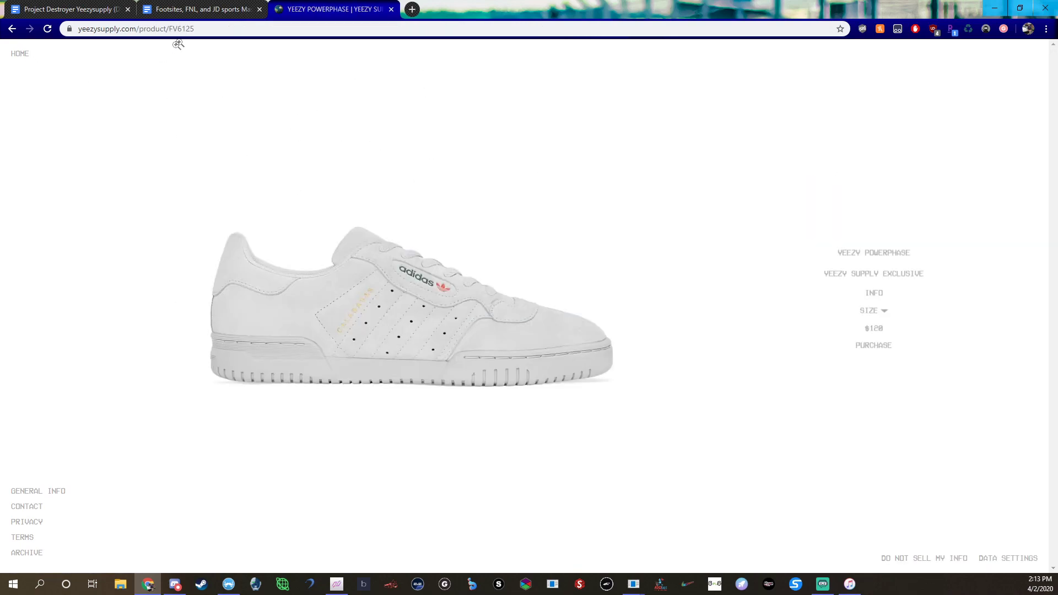
left_click_drag(208, 28, 77, 31)
key("ctrl+c")
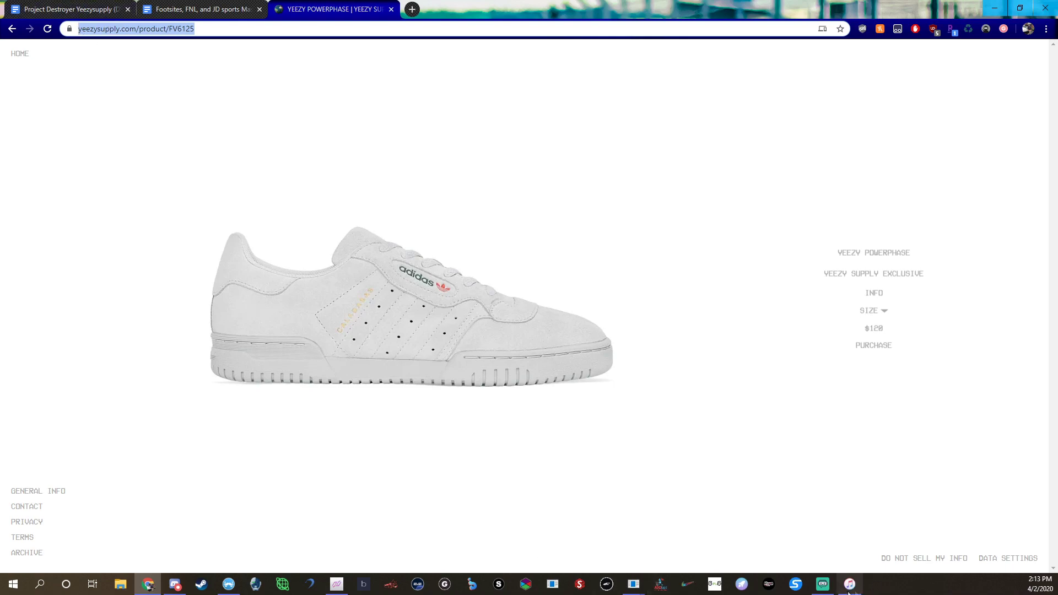
left_click(333, 585)
left_click(389, 285)
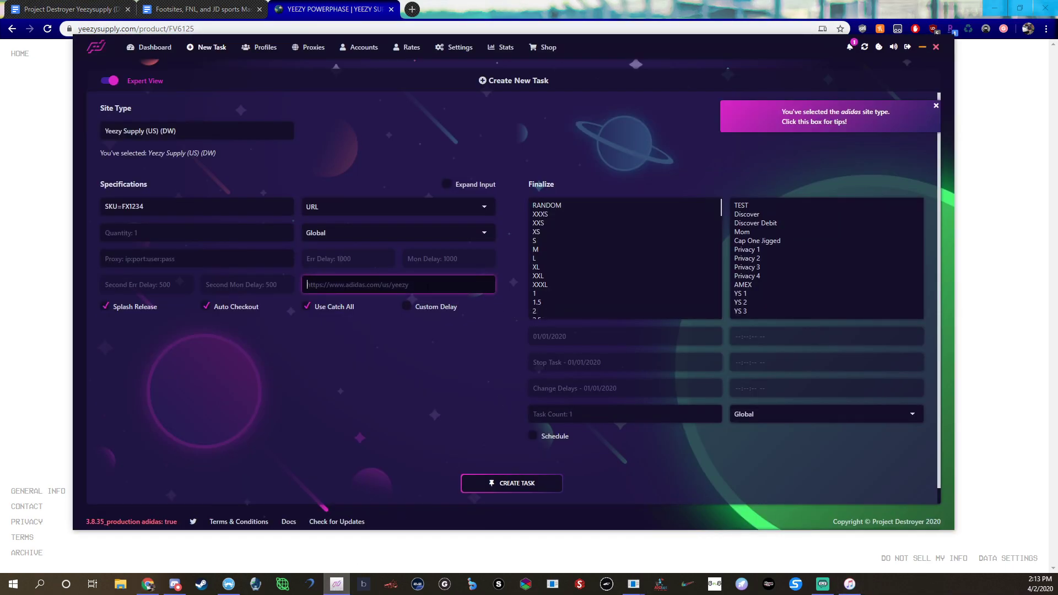
key("ctrl+v")
key("ctrl+a")
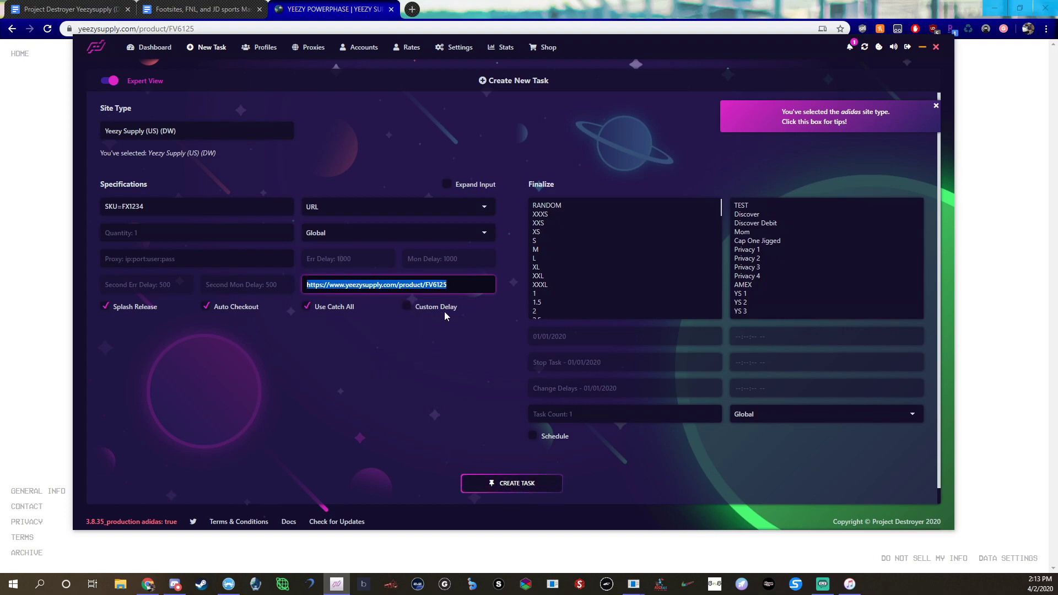
key("BackSpace")
Step: Close the Yeezy Supply product page in the browser and return to the Project Destroyer task form
left_click(393, 9)
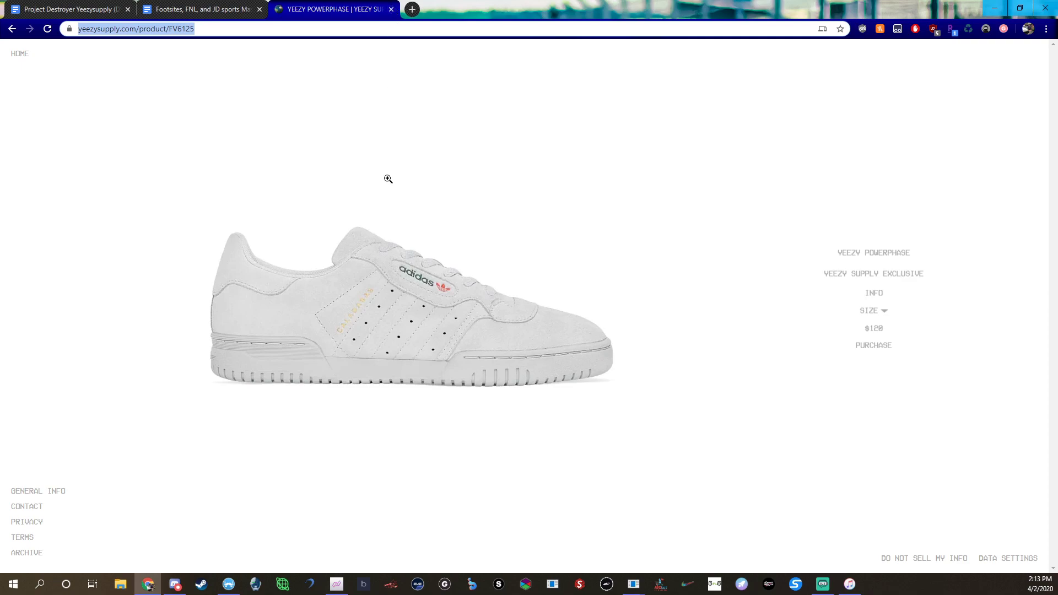
left_click(392, 9)
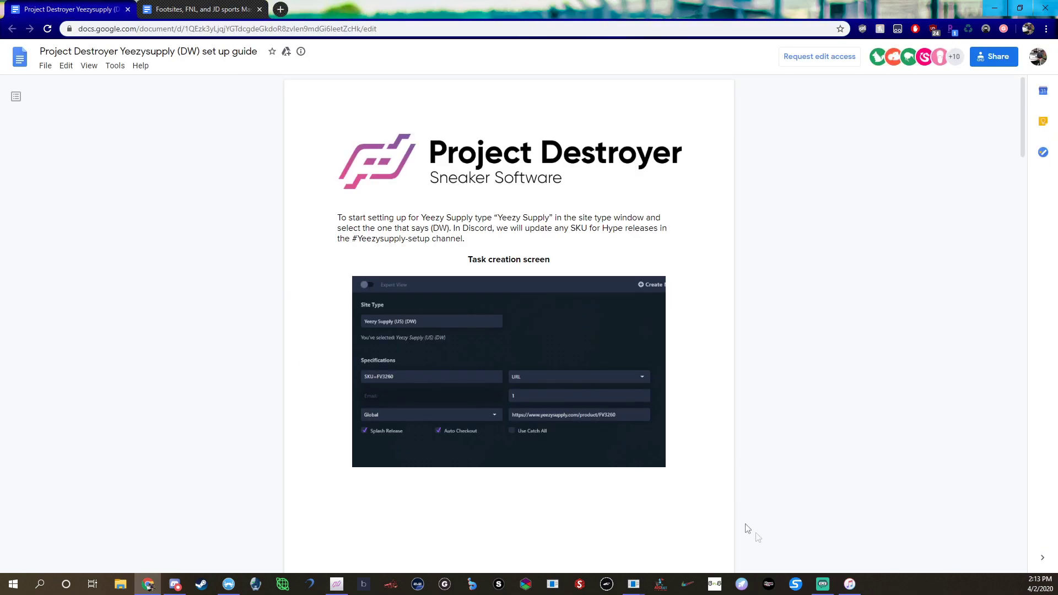
left_click(336, 584)
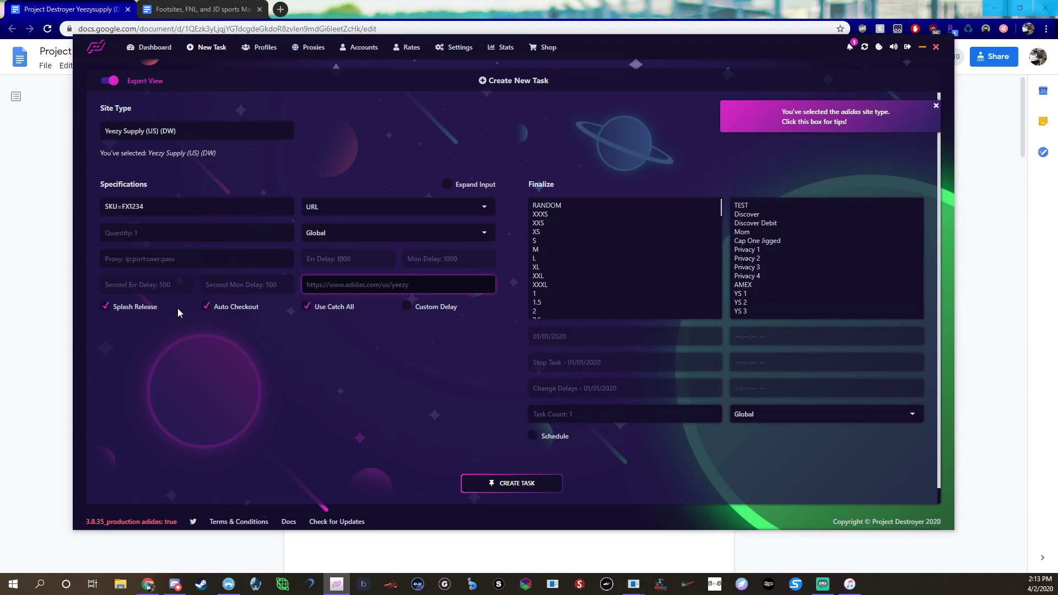
Step: Turn off the Use Catch All option for the new task
left_click(308, 310)
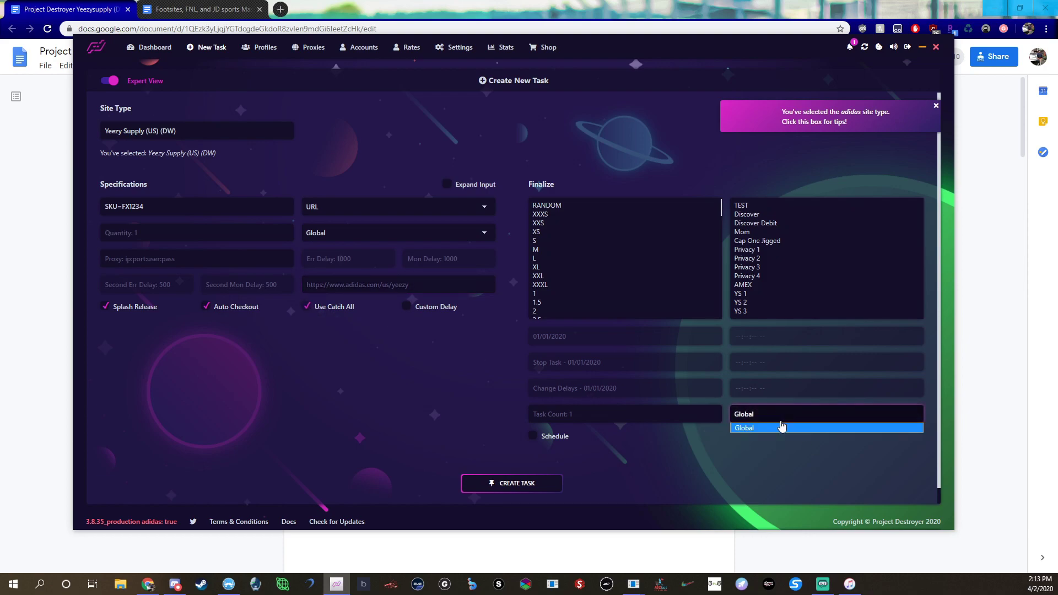
left_click(781, 427)
left_click(306, 306)
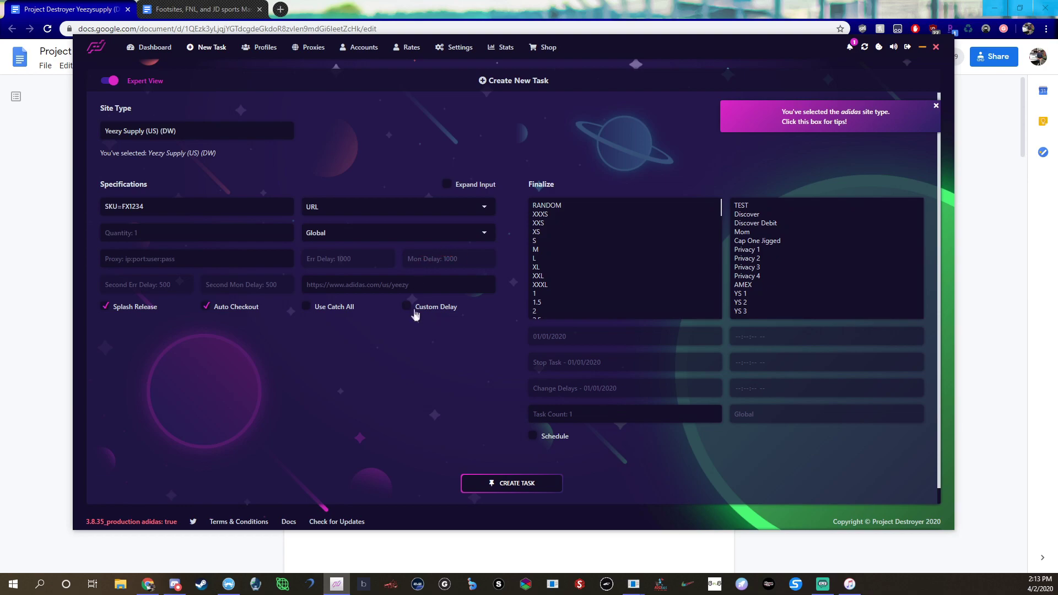
Step: Select RANDOM as the task's size and look through the numbered sizes in the list
left_click(567, 210)
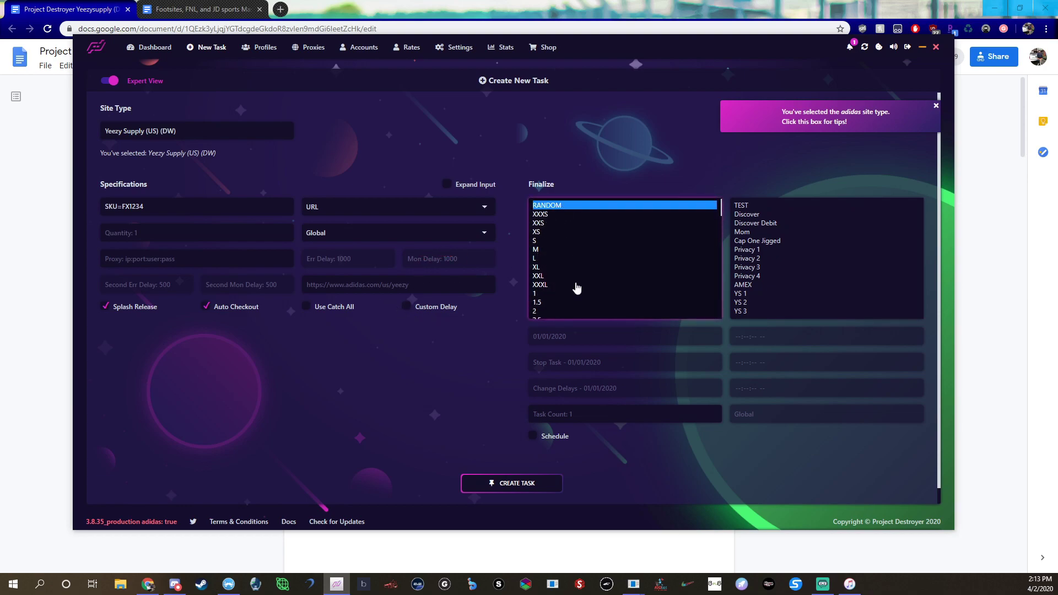
scroll(567, 278, "down", 2)
scroll(570, 275, "down", 5)
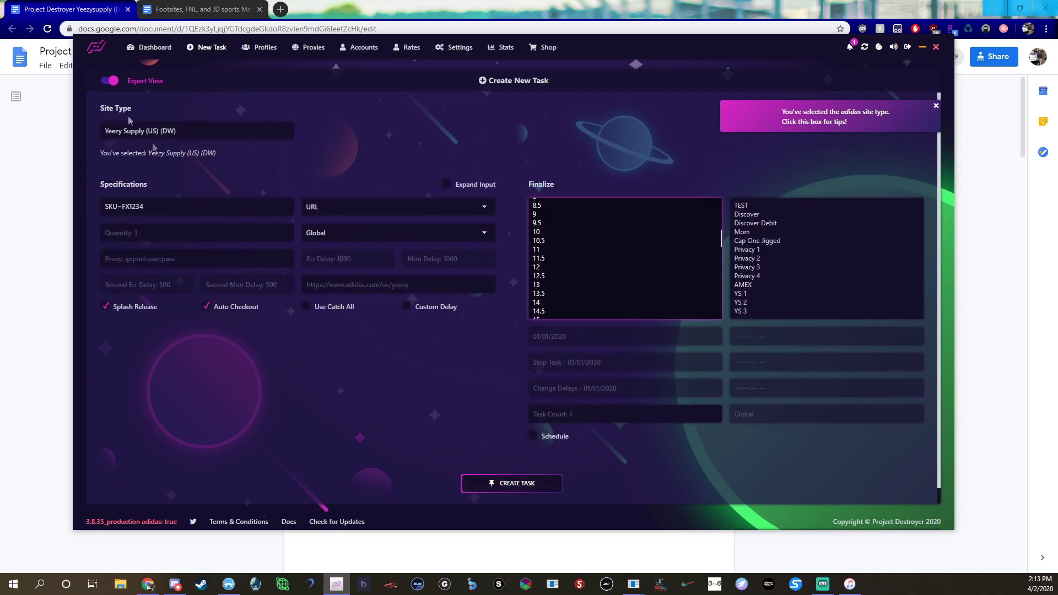
Step: View the current tasks dashboard and select the first delay value below the task list
left_click(150, 47)
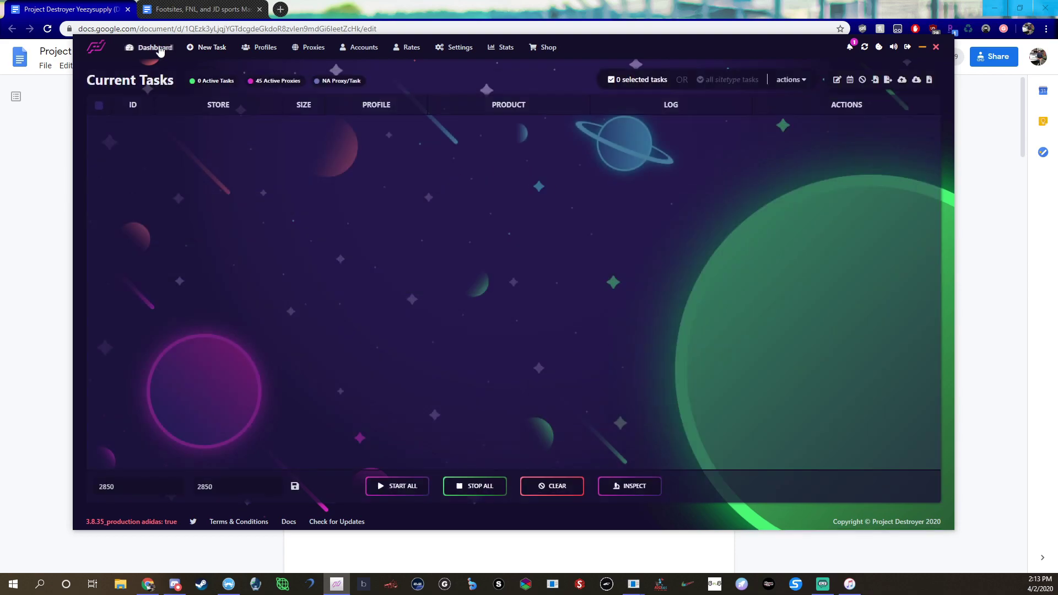
double_click(134, 489)
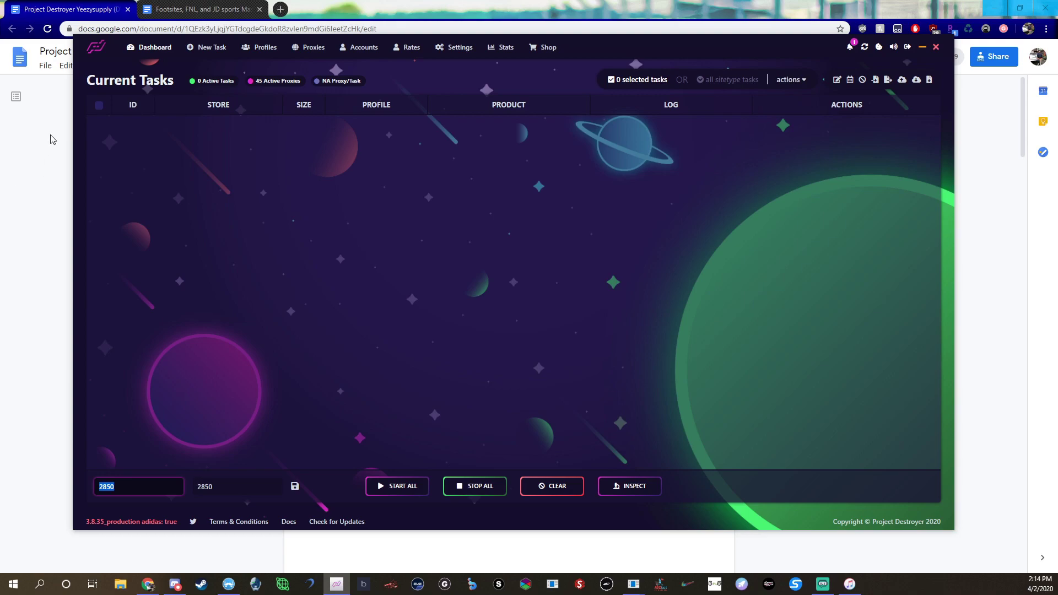
Step: Switch to the Yeezysupply (DW) set up guide in the browser and examine its task setup, stress testing, delays and drop checklist sections
left_click(61, 15)
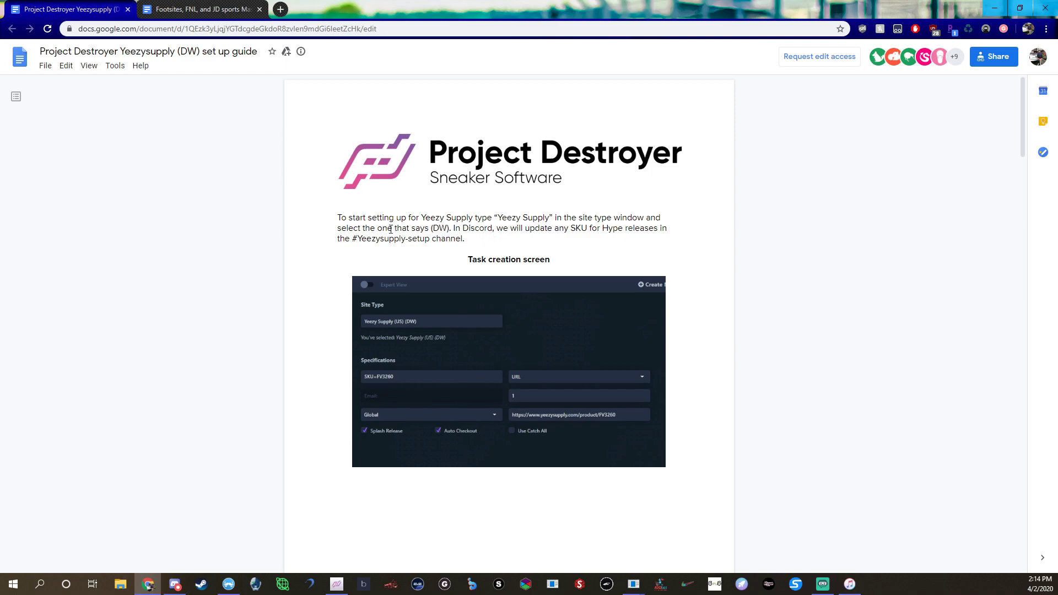
scroll(390, 229, "down", 6)
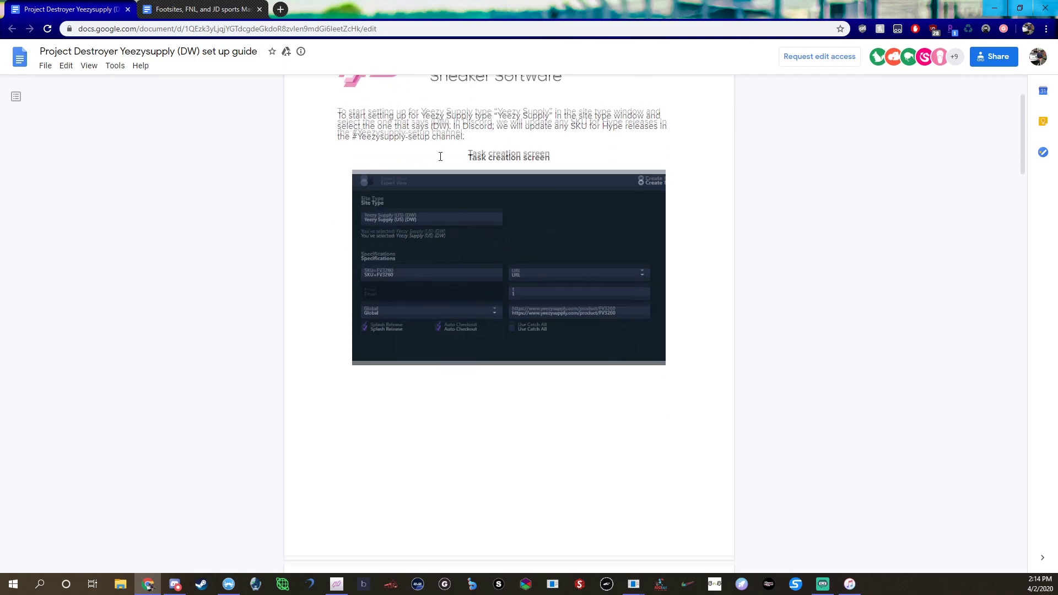
scroll(439, 166, "down", 4)
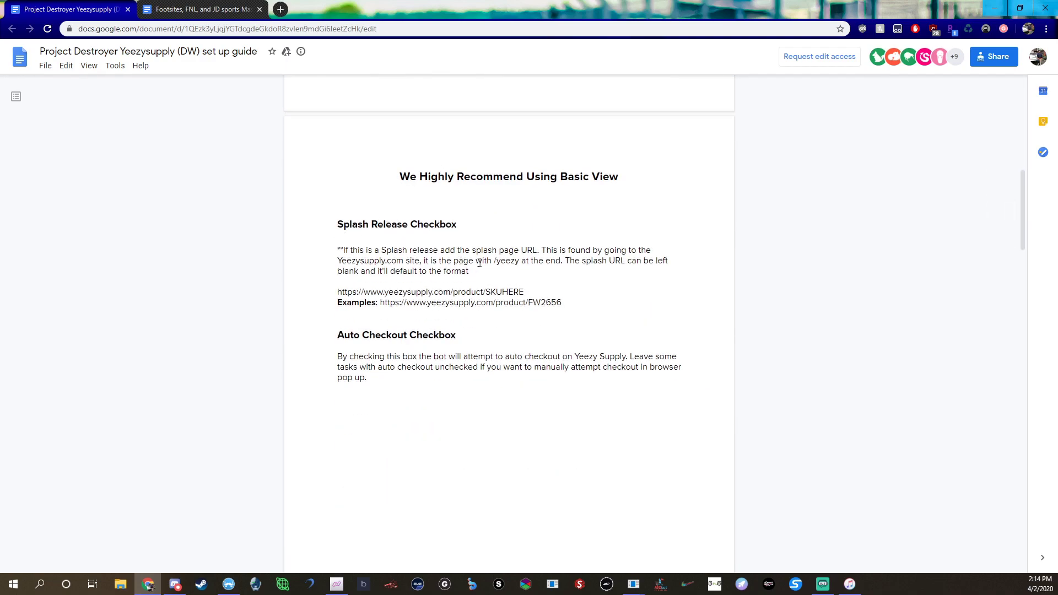
scroll(408, 276, "down", 4)
scroll(437, 165, "up", 2)
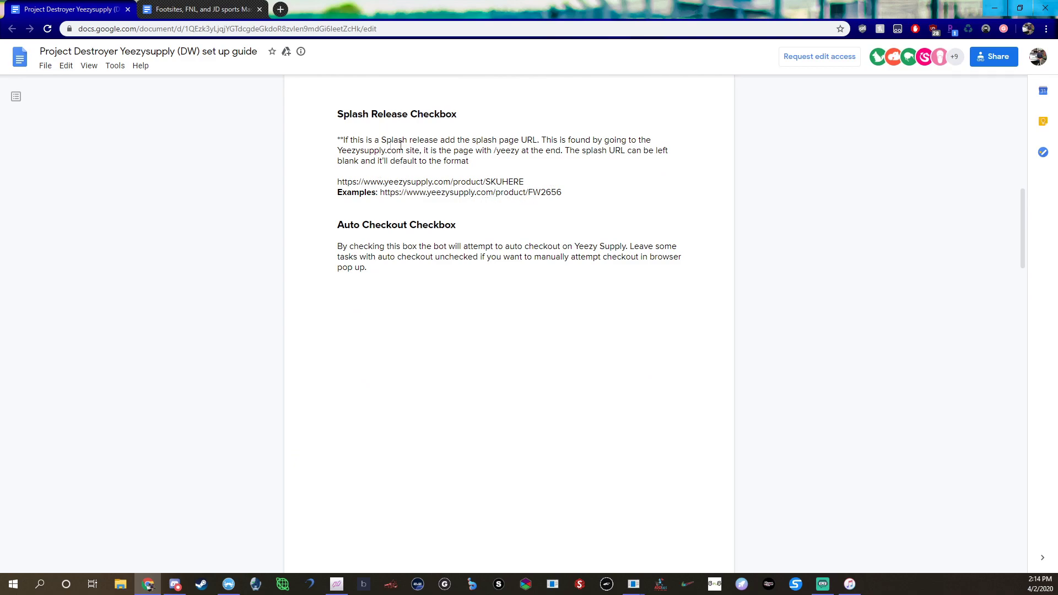
scroll(420, 224, "down", 7)
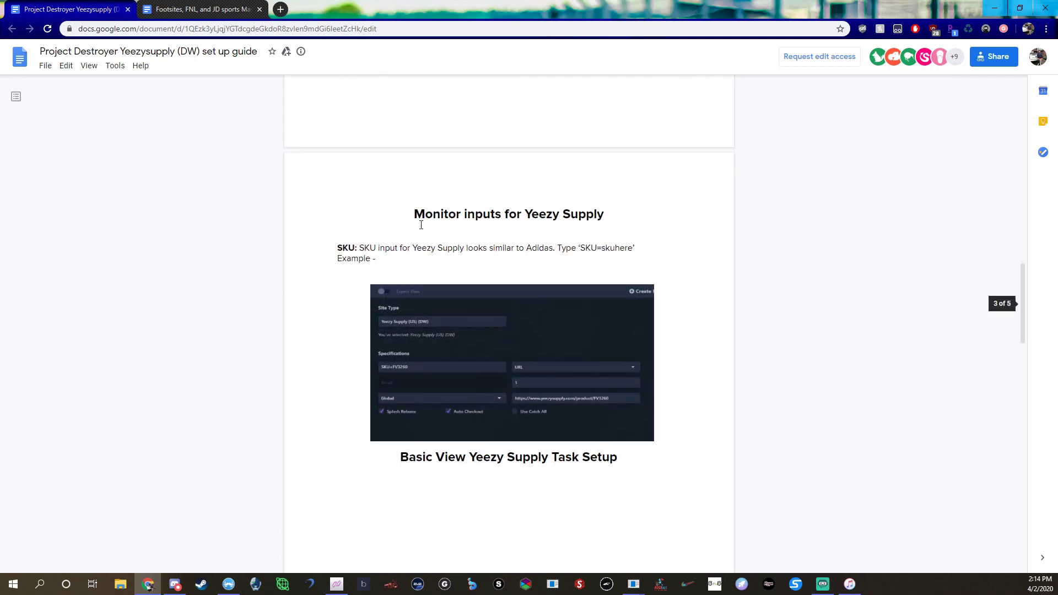
scroll(420, 225, "down", 15)
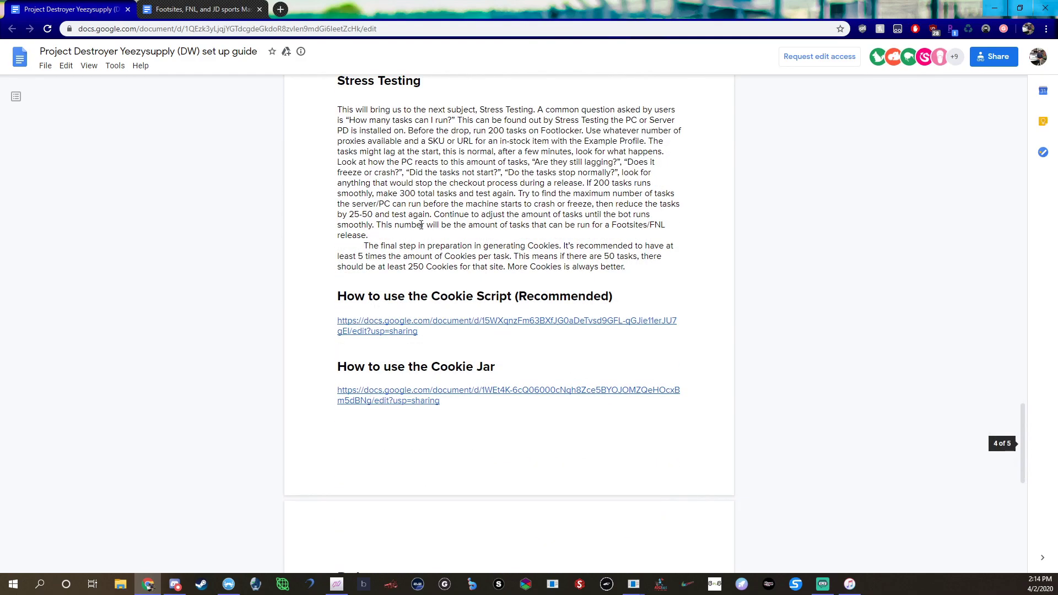
scroll(420, 224, "down", 9)
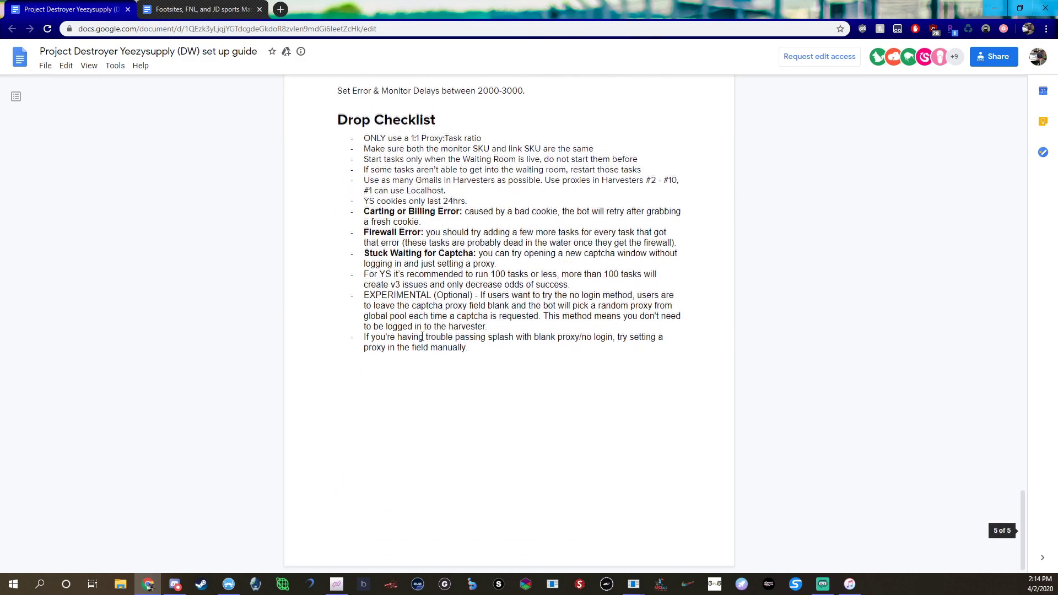
scroll(428, 358, "up", 3)
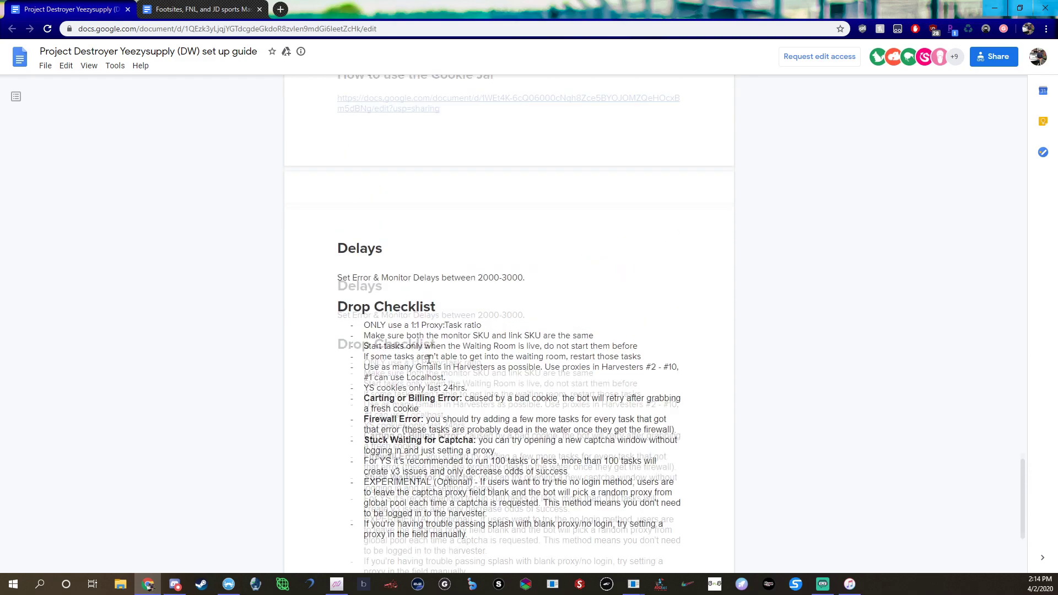
scroll(428, 358, "up", 5)
Step: Return to Project Destroyer and change the new task's site type to Footlocker
left_click(338, 584)
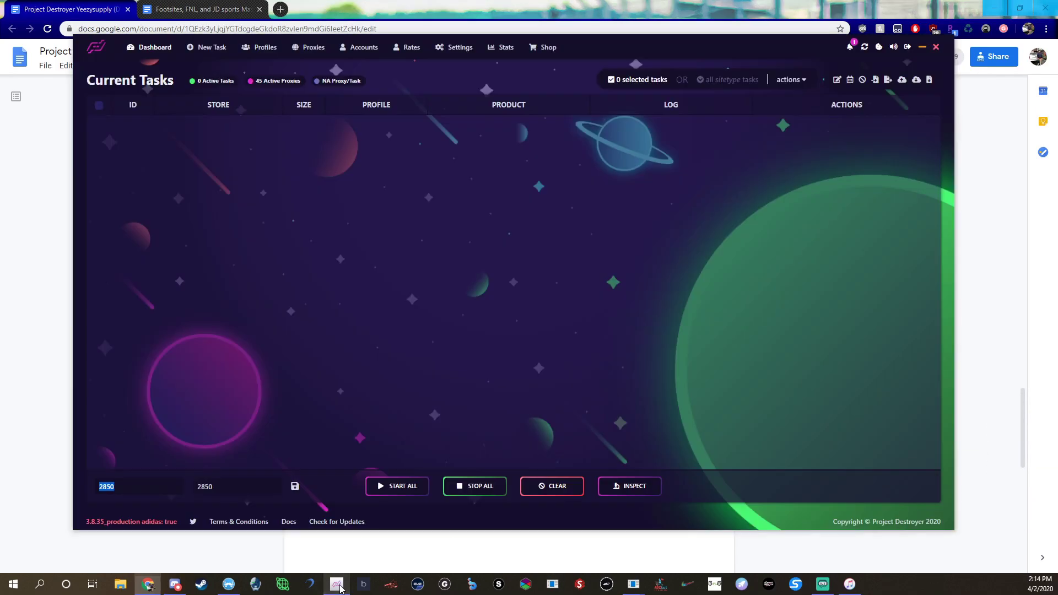
left_click(212, 49)
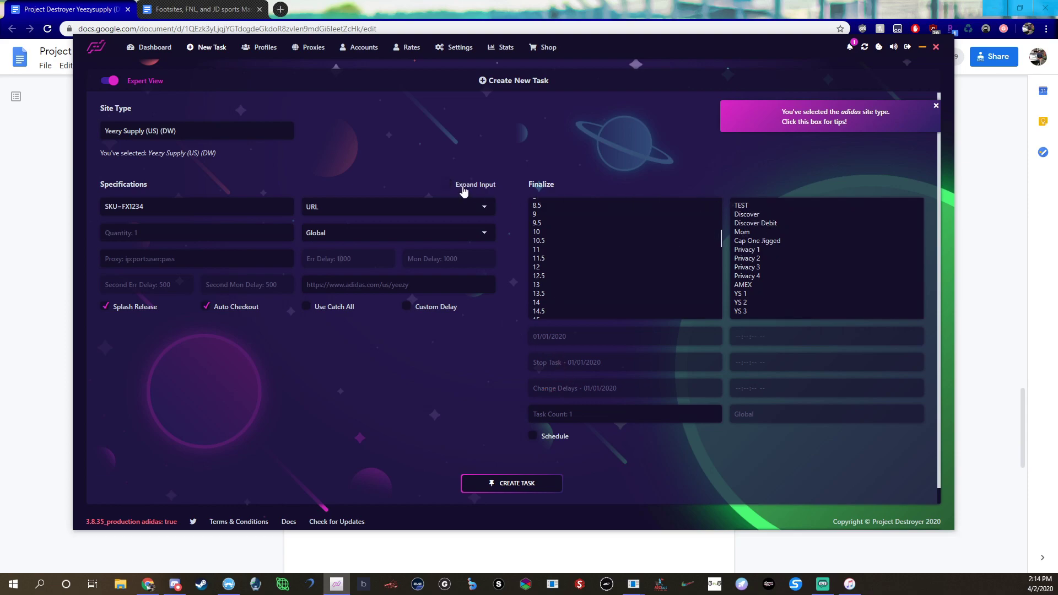
left_click(213, 128)
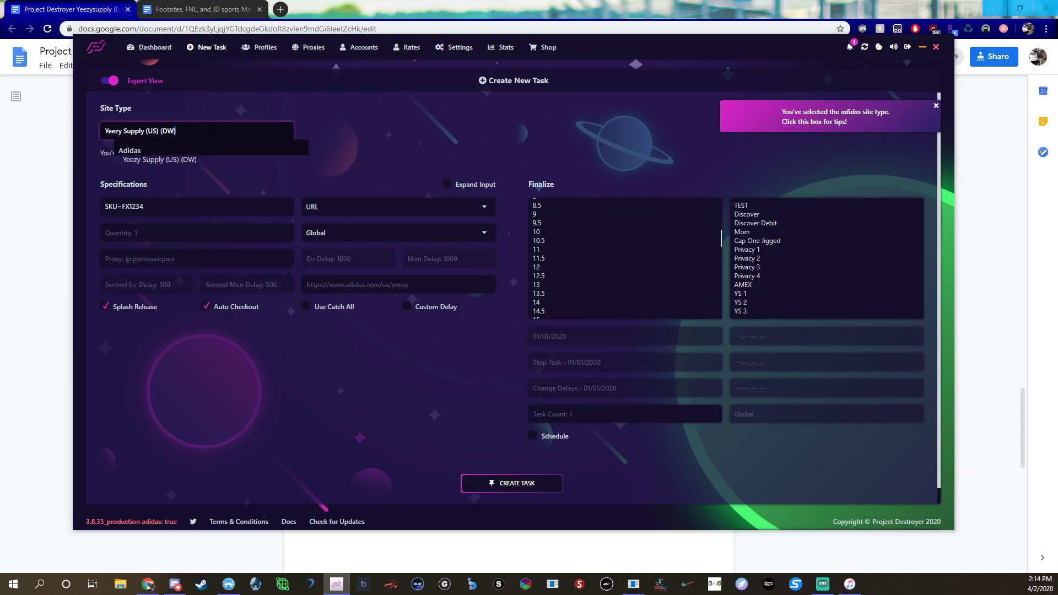
type("footlo")
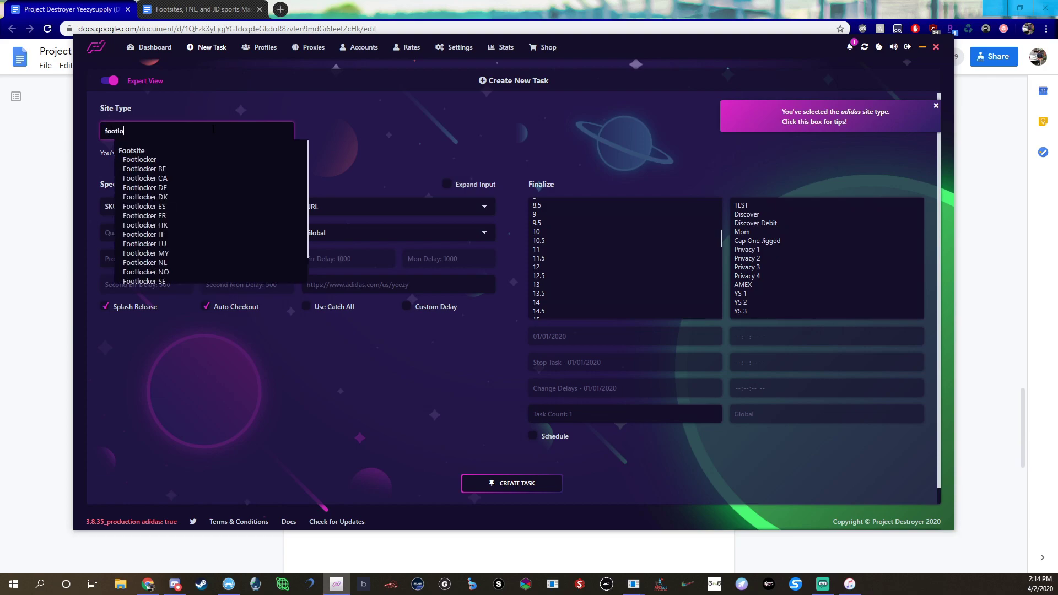
left_click(165, 159)
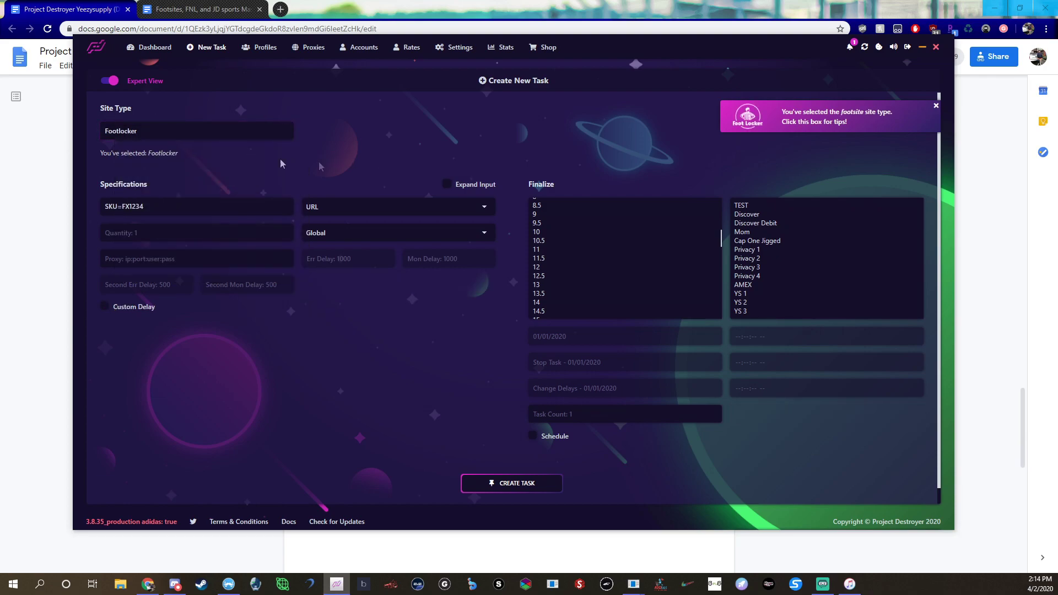
Step: Clear the task's monitor input and set its input type to SKU
key("Tab")
key("BackSpace")
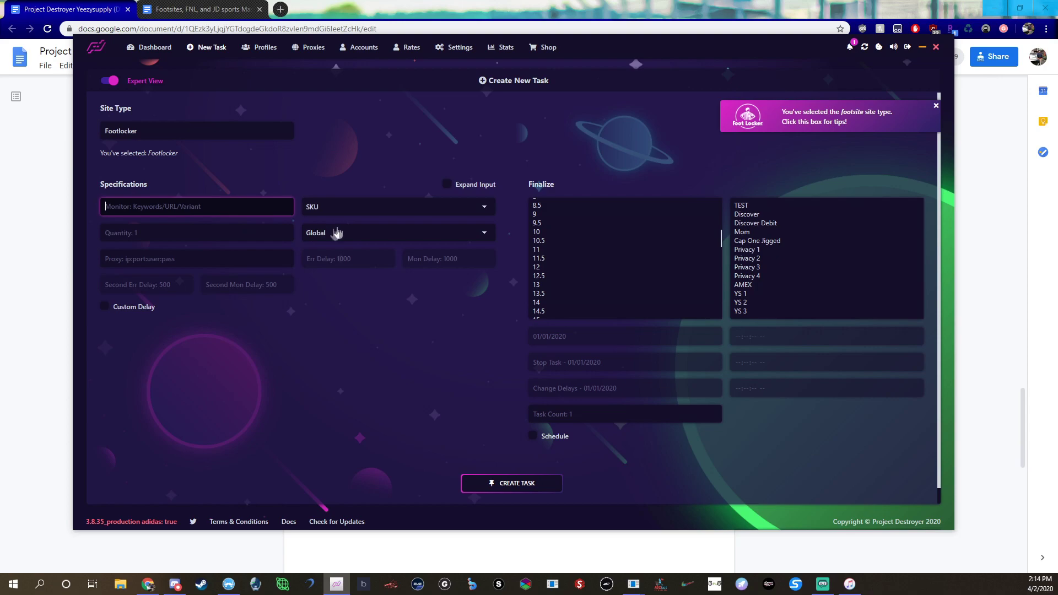
left_click(327, 209)
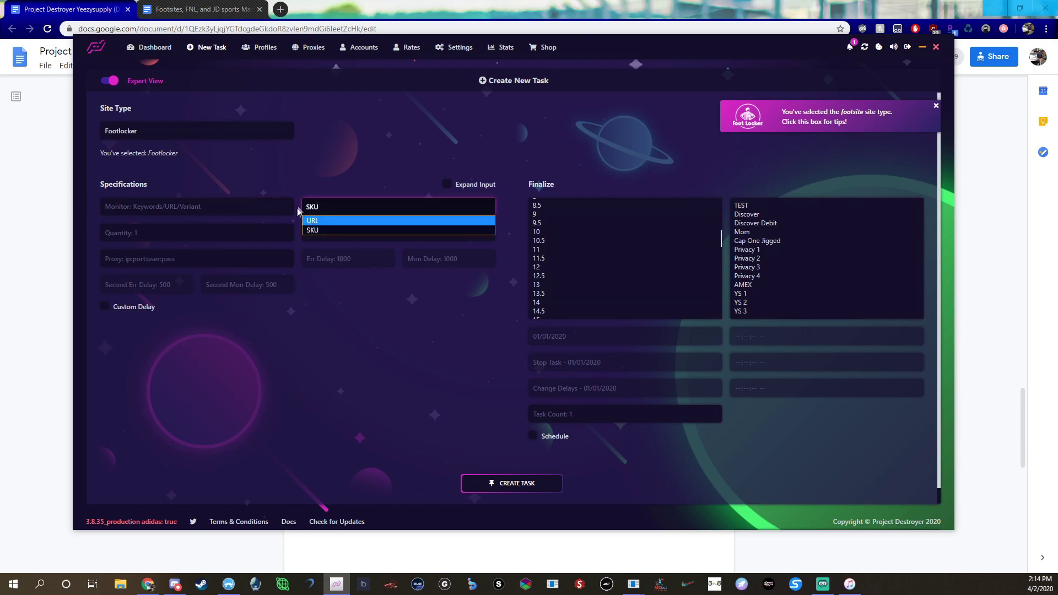
left_click(325, 230)
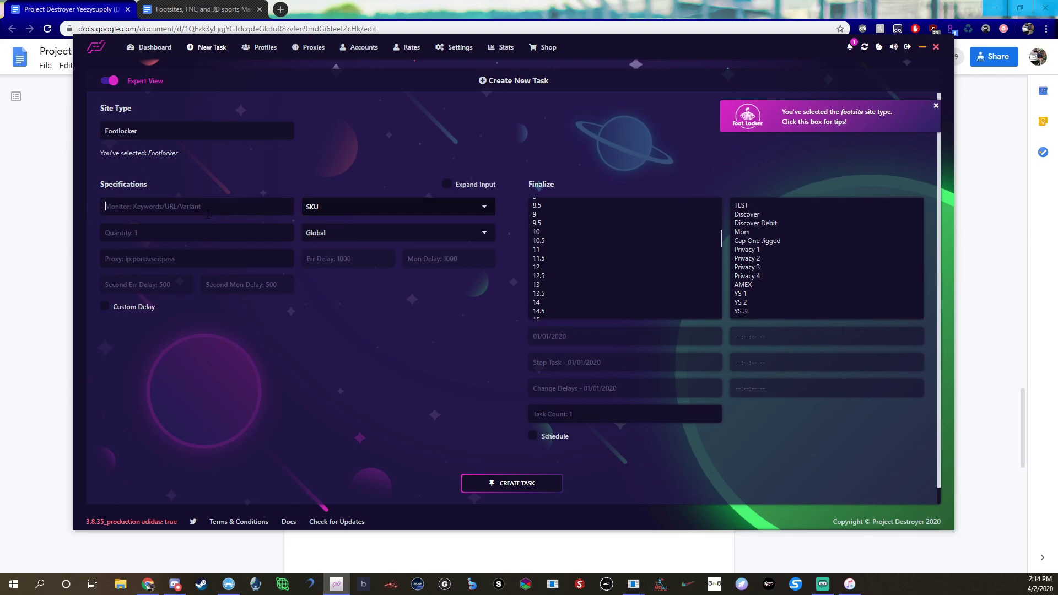
Step: Search the web for footlocker in the browser and open the men's Black/Pine Green/White/Gym Red Jordan AJ 1 Mid page on Foot Locker's site
left_click(281, 9)
type("footlocker")
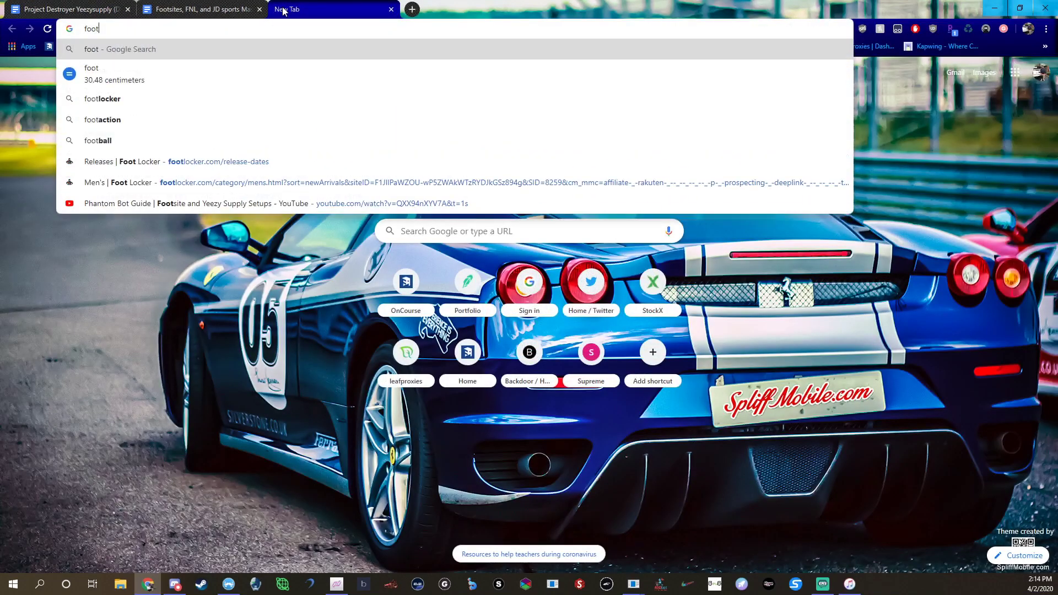
key("Return")
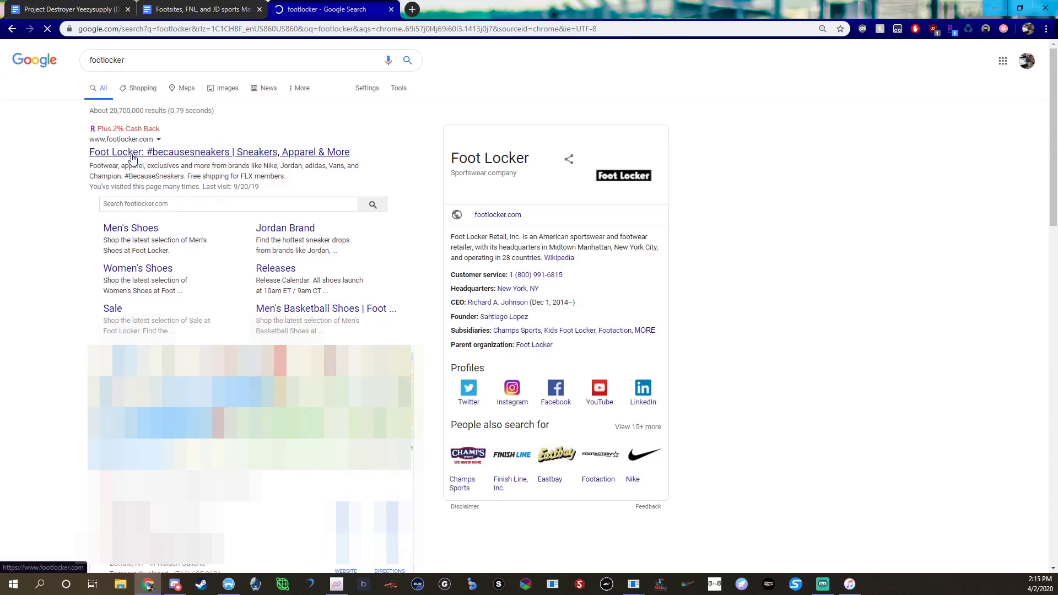
left_click(134, 158)
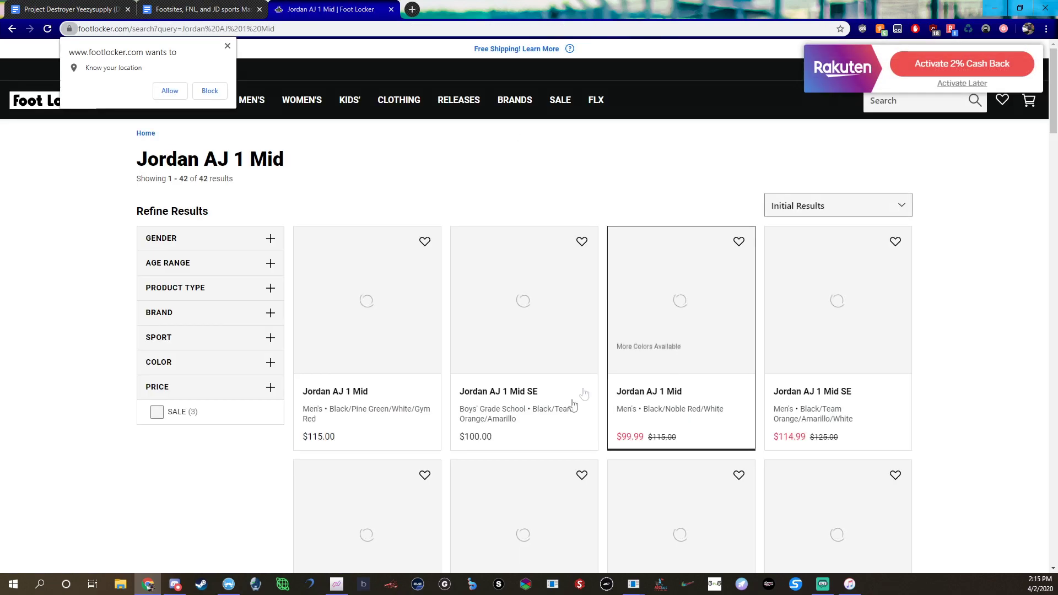
left_click(389, 325)
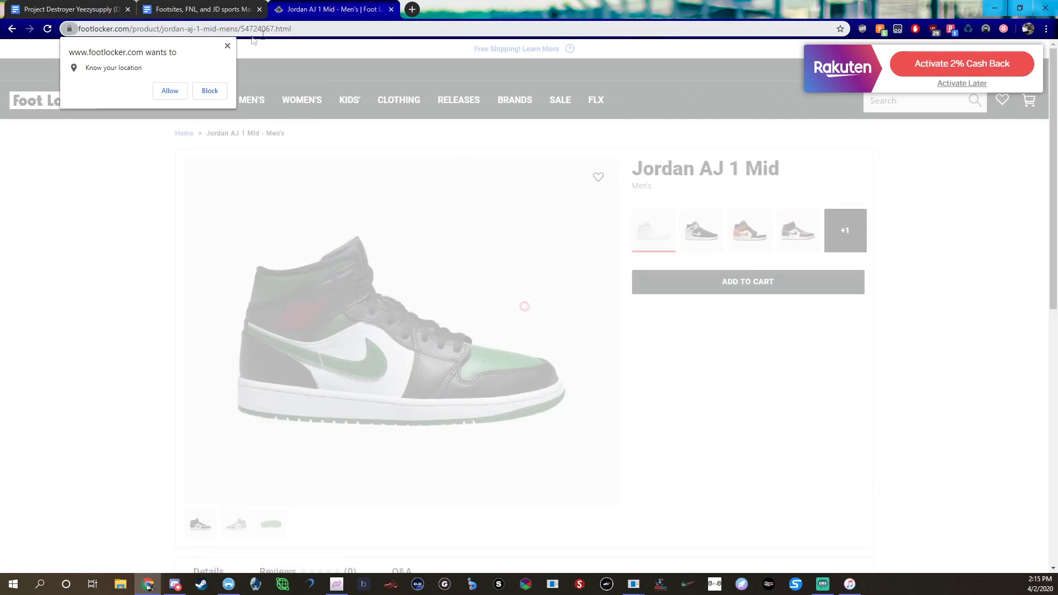
Step: Copy the product number 54724067 from the Jordan AJ 1 Mid's details
left_click_drag(274, 27, 242, 28)
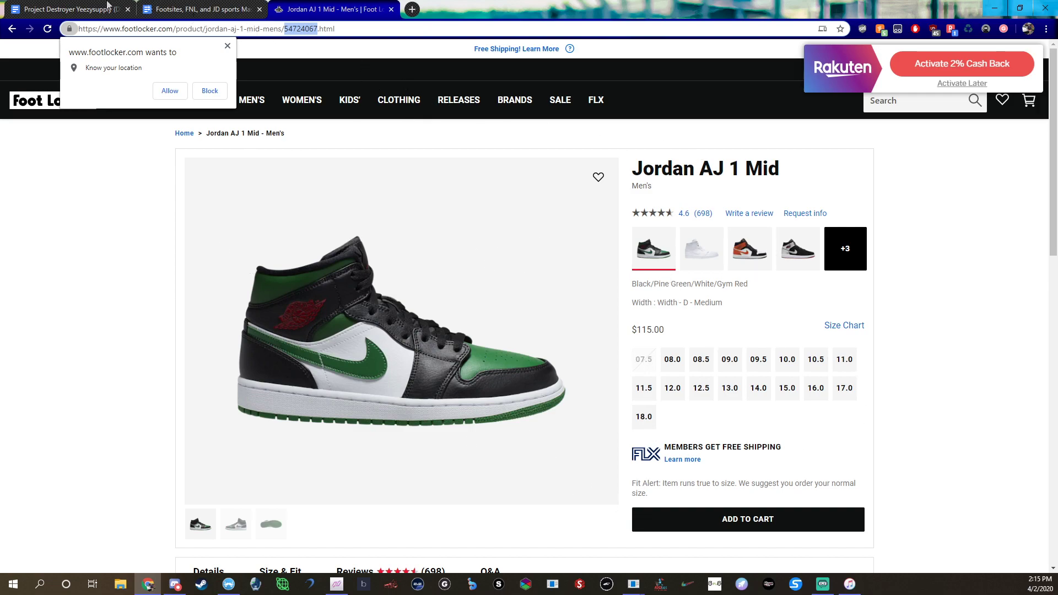
scroll(306, 385, "down", 4)
left_click_drag(276, 390, 238, 389)
key("ctrl+c")
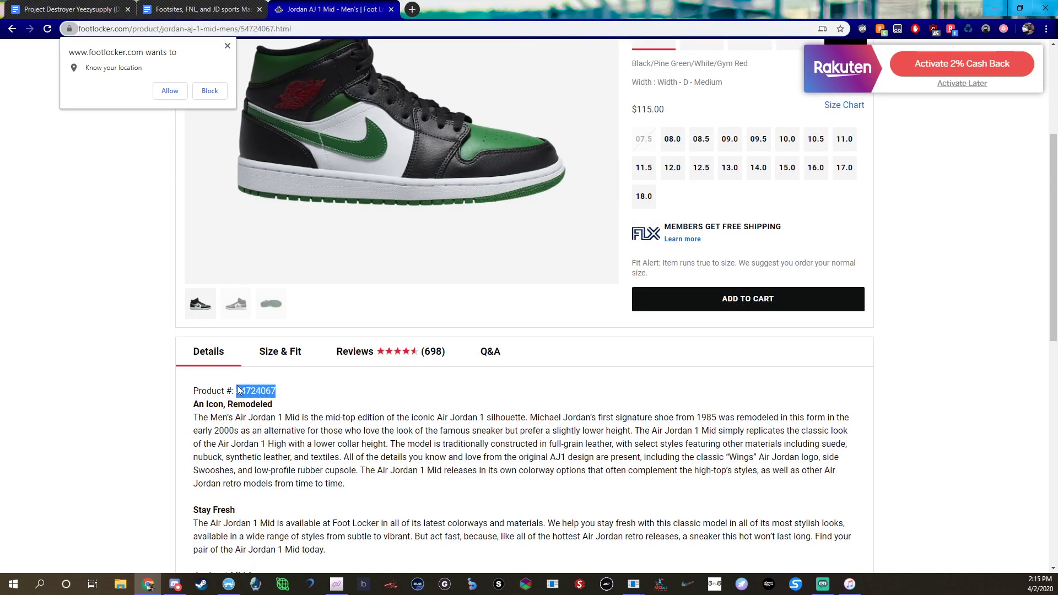
left_click(294, 394)
Step: Switch to Project Destroyer, paste 54724067 as the task's monitor input, and keep Global selected for the proxies
left_click(336, 584)
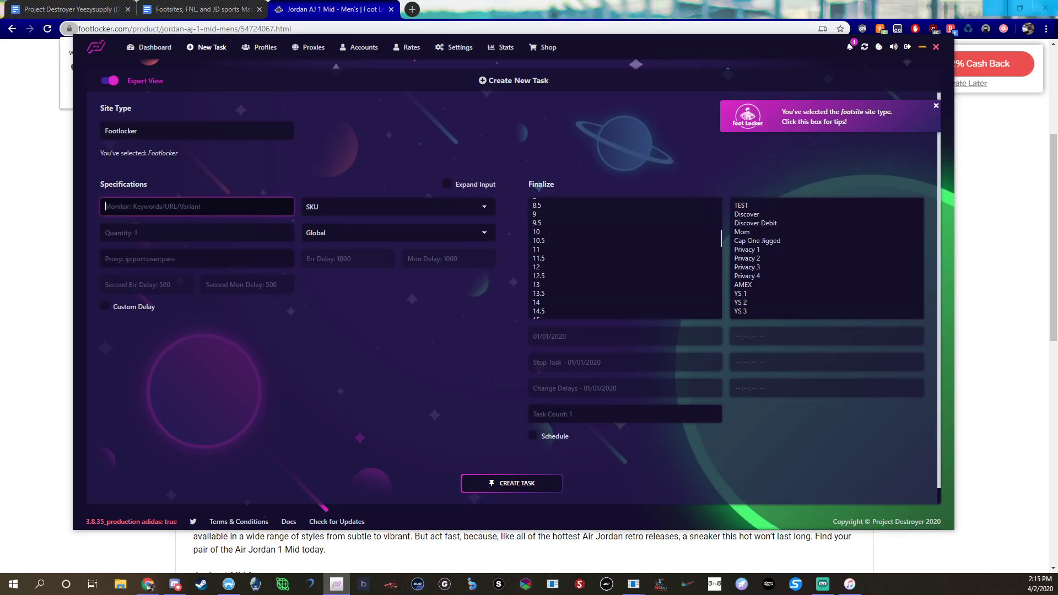
key("ctrl+v")
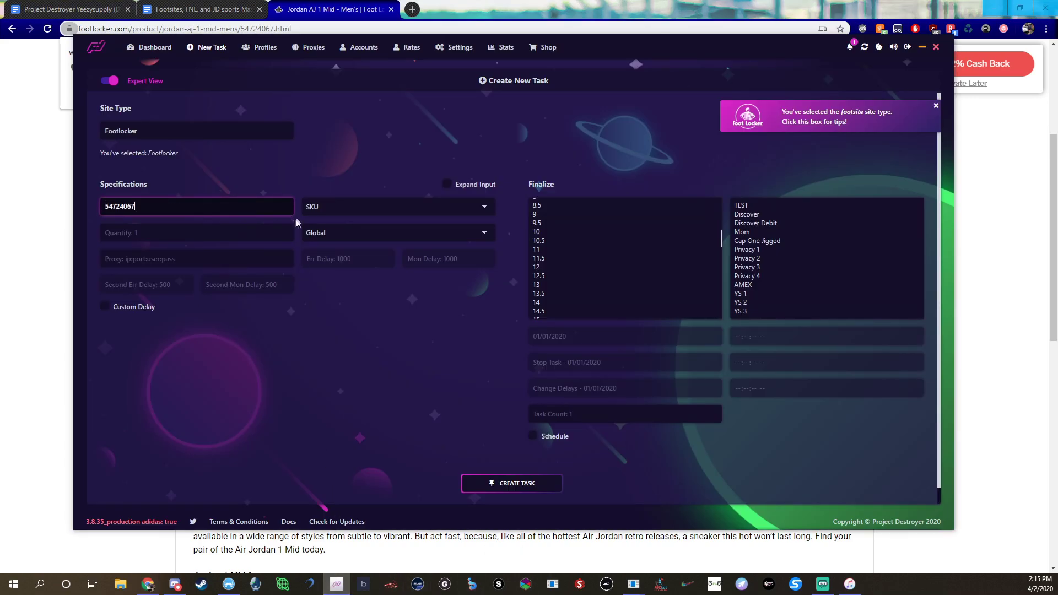
left_click(355, 234)
left_click(354, 231)
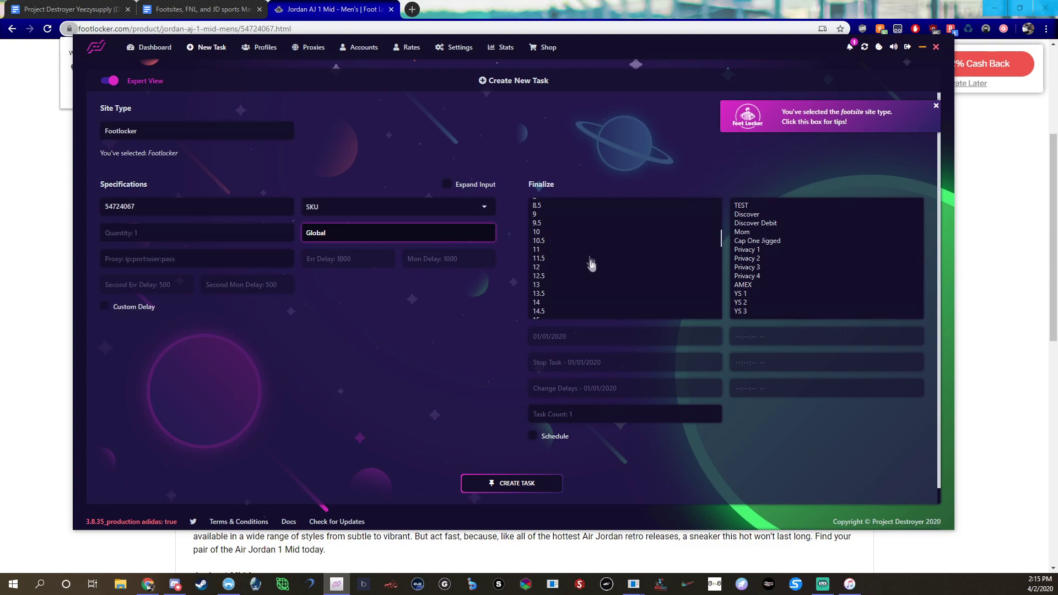
Step: Select sizes 4 through 5.5 and the profiles Privacy 1 through Privacy 4 for the Footlocker tasks
scroll(574, 227, "up", 3)
scroll(542, 254, "down", 1)
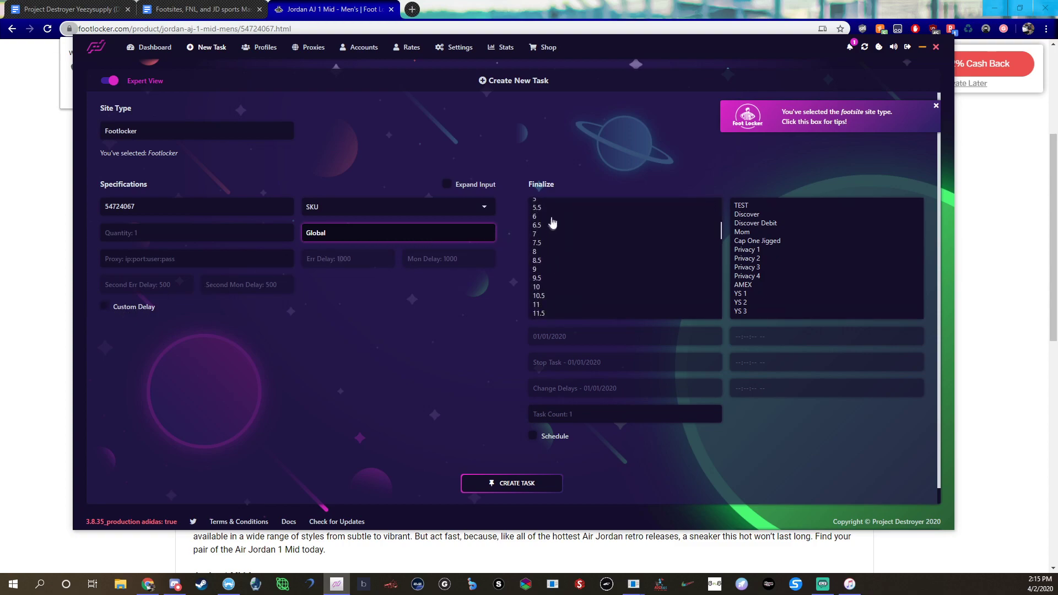
scroll(557, 276, "up", 3)
scroll(561, 274, "down", 3)
left_click(538, 237)
left_click_drag(540, 240, 546, 267)
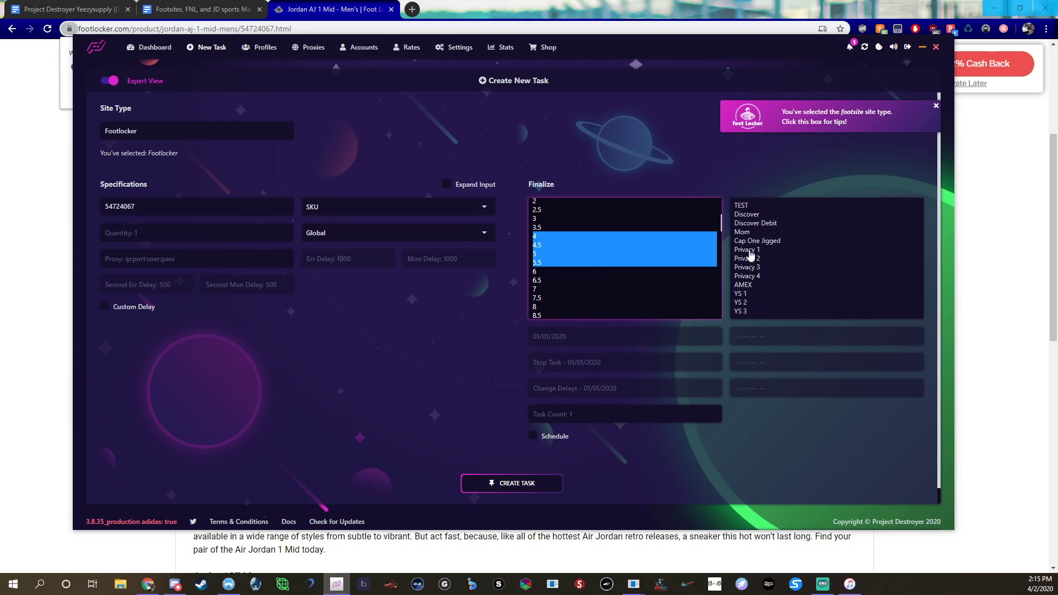
left_click_drag(747, 250, 750, 279)
Step: Set the task count to 1 and create the Footlocker tasks
left_click(574, 415)
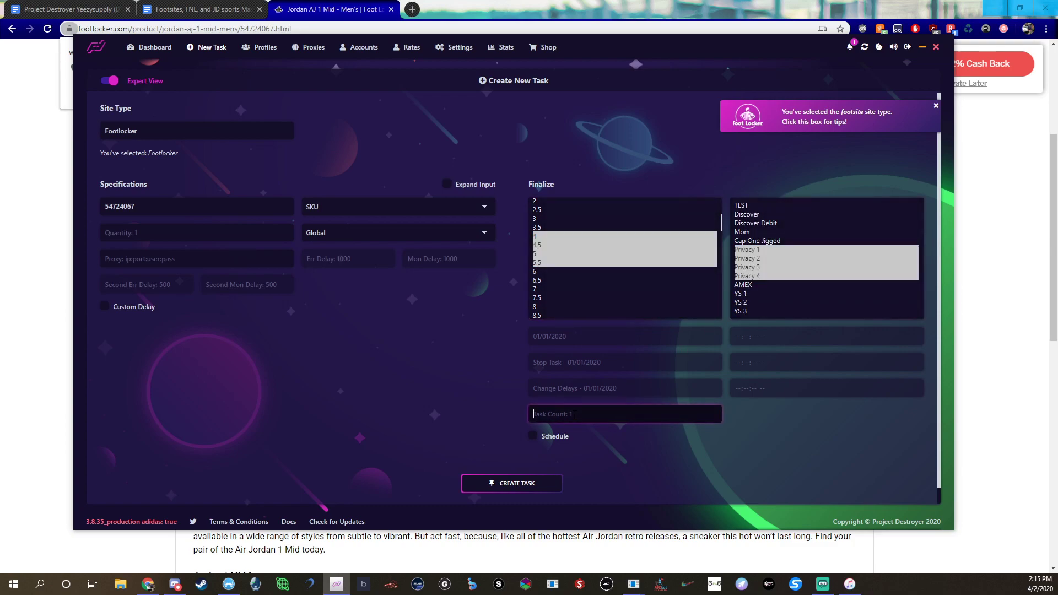
type("1")
left_click(526, 484)
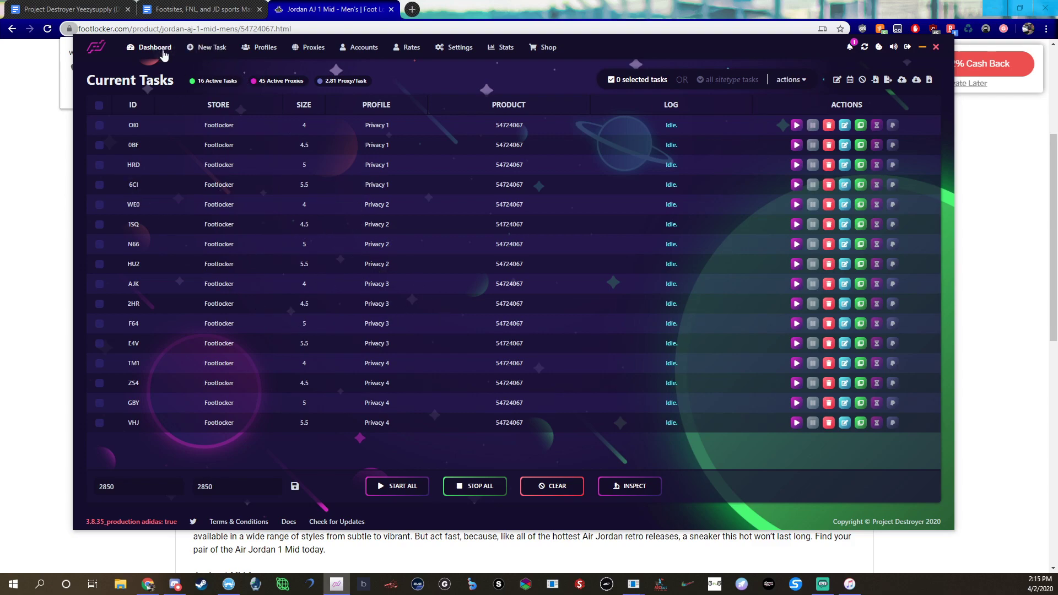
Step: Return to the new task form and narrow the size selection to only size 4
left_click(193, 49)
left_click(583, 246)
left_click(570, 228)
left_click(576, 246)
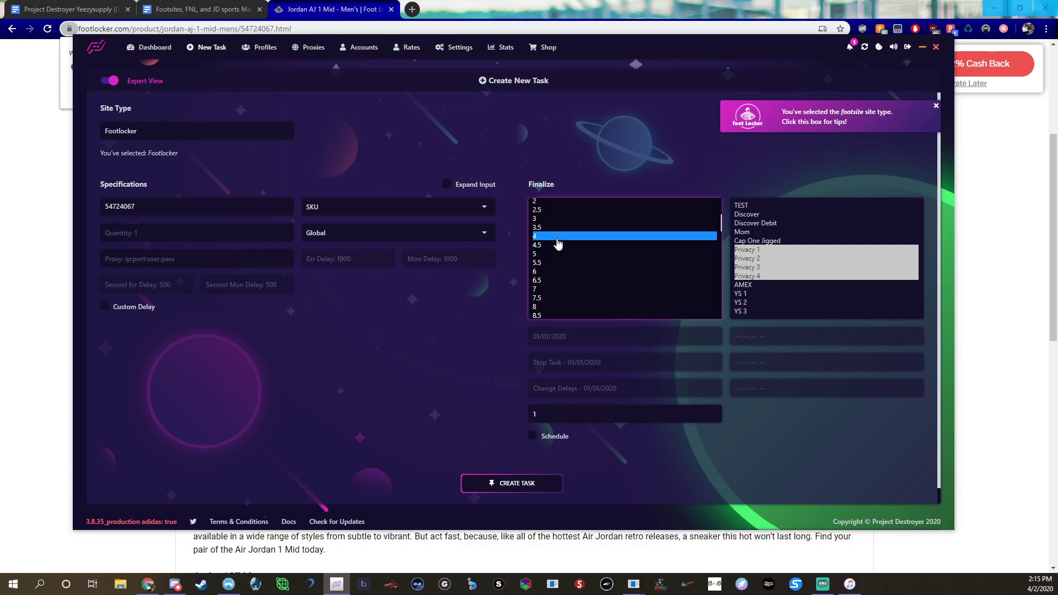
left_click(557, 237)
scroll(569, 255, "down", 2)
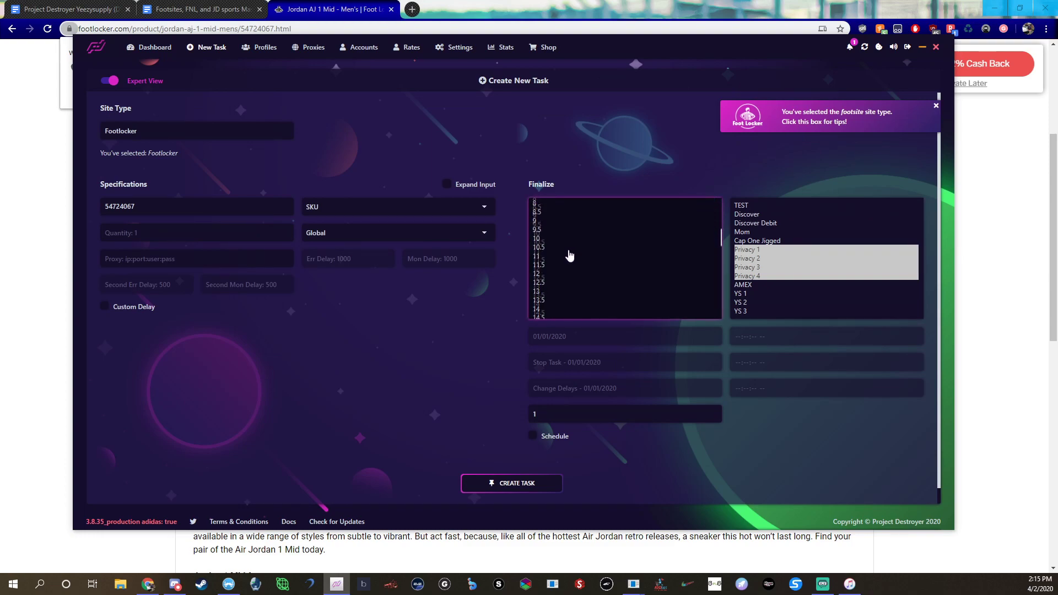
scroll(569, 255, "up", 2)
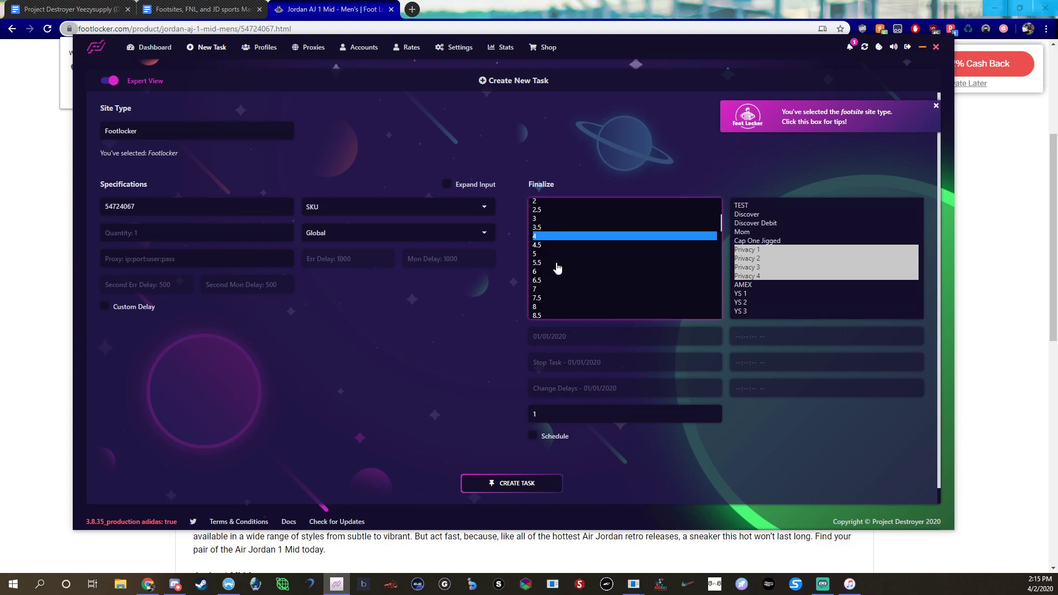
Step: Narrow the profile selection to only Privacy 2, keeping size 4 selected
left_click(804, 277)
left_click(772, 258)
left_click(585, 238)
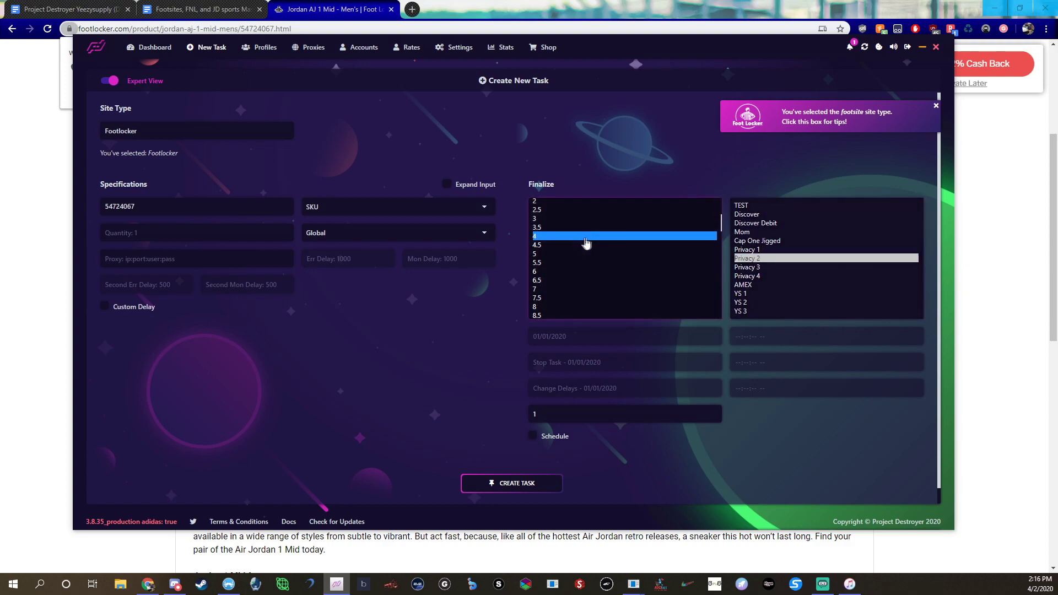
Step: Look through the Footlocker regional stores offered as site types for the new task
scroll(586, 243, "up", 2)
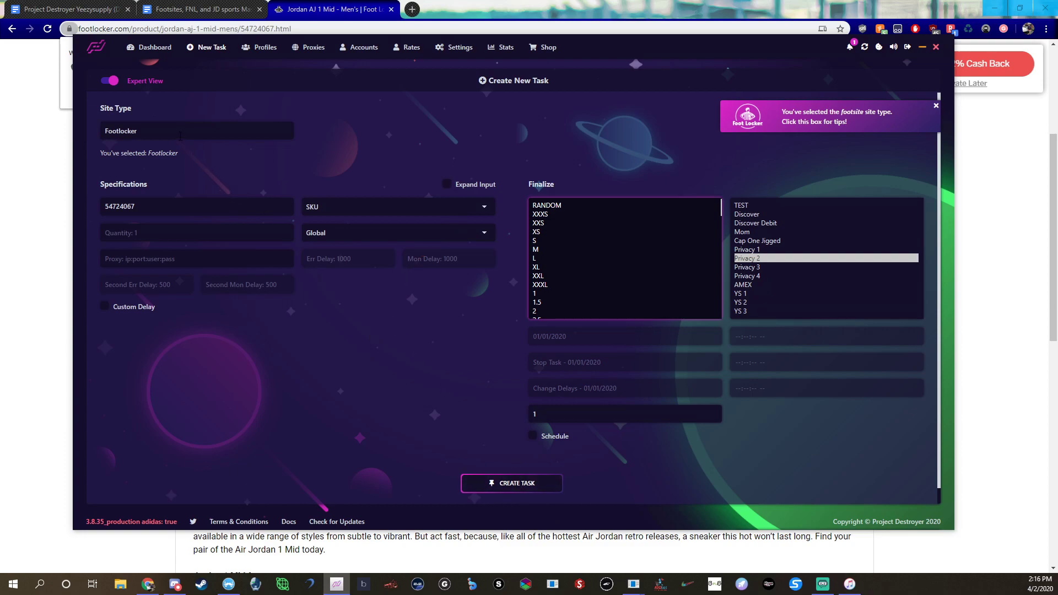
left_click(151, 135)
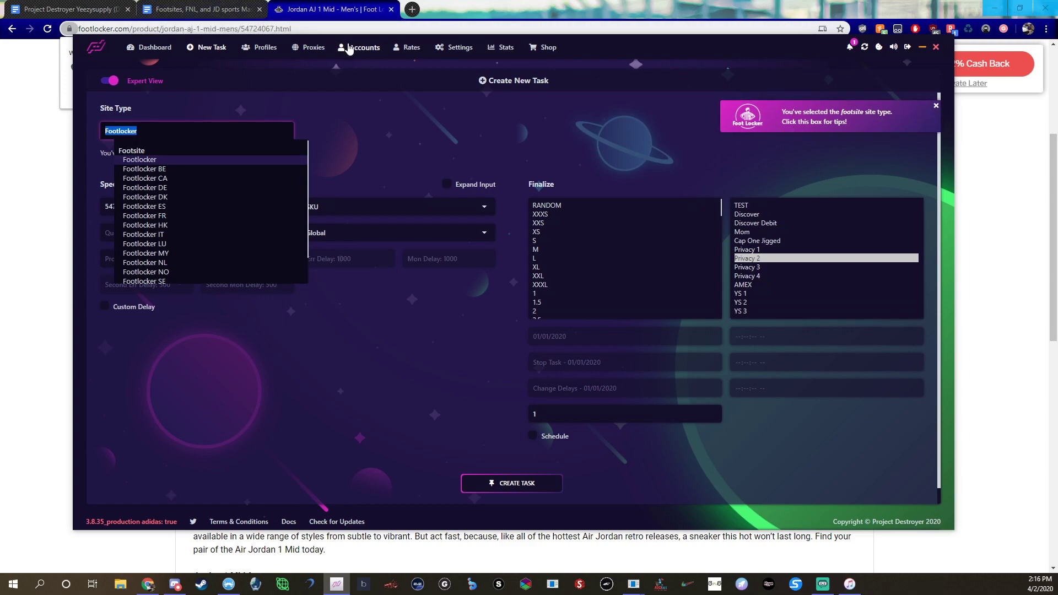
Step: Read the Footsites setup, preparation, stress testing, delays, tips and error sections in the Footsites, FNL, and JD sports Master guide
left_click(214, 11)
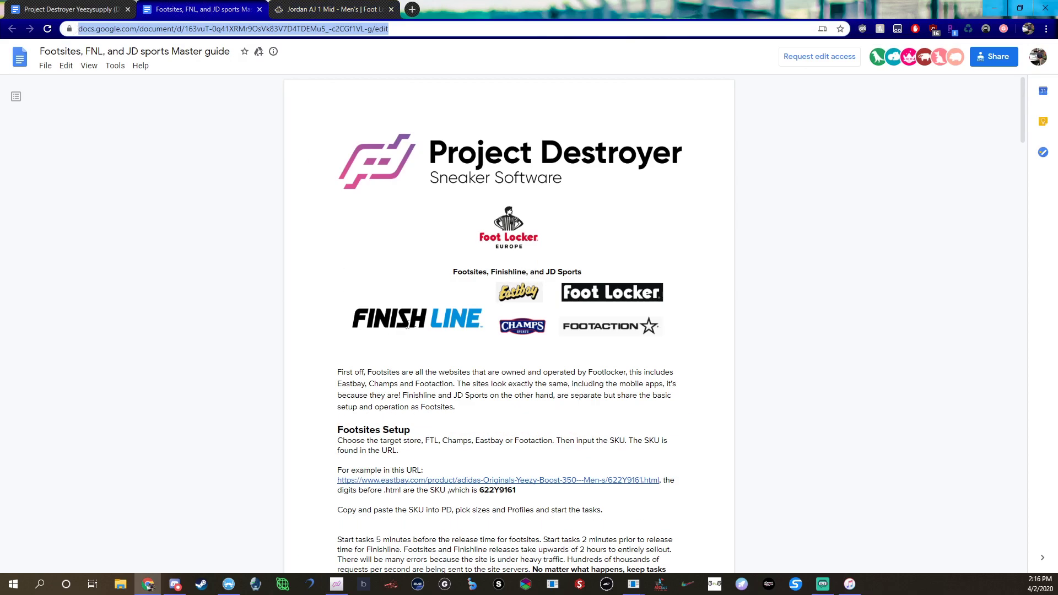
scroll(514, 318, "down", 2)
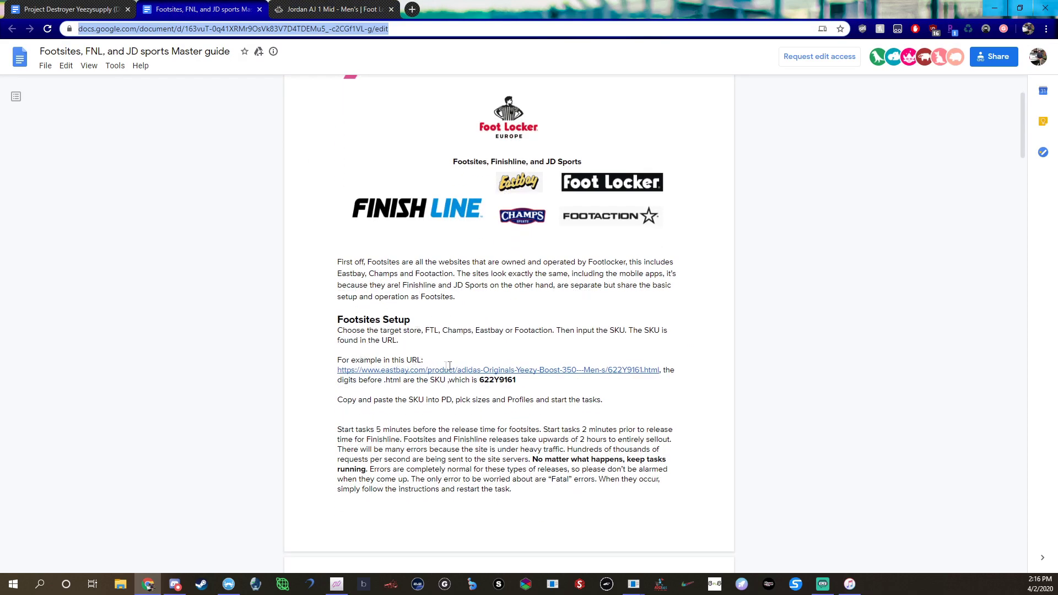
scroll(445, 430, "down", 4)
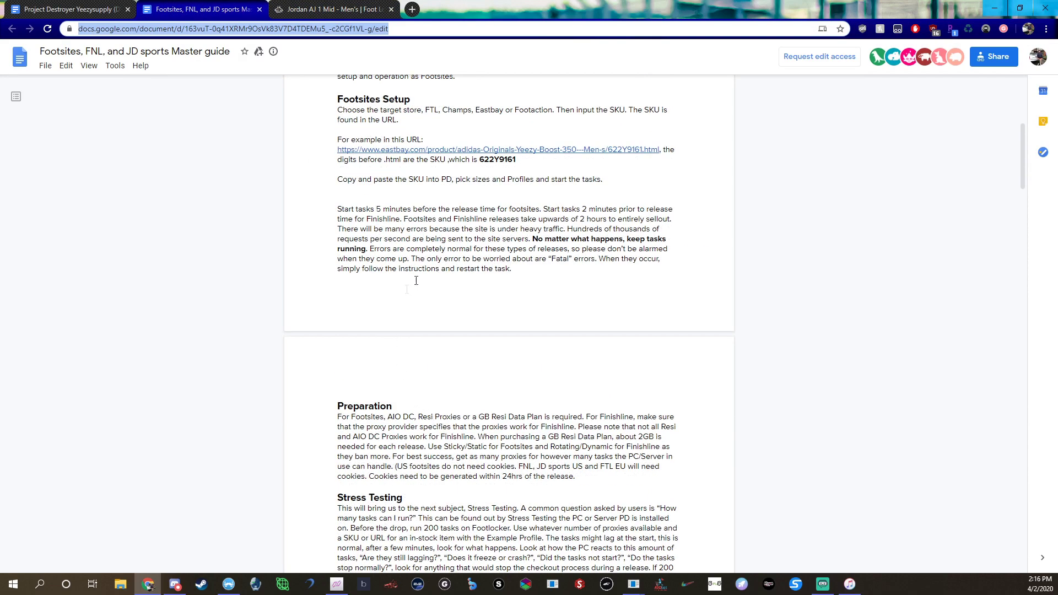
scroll(455, 324, "down", 8)
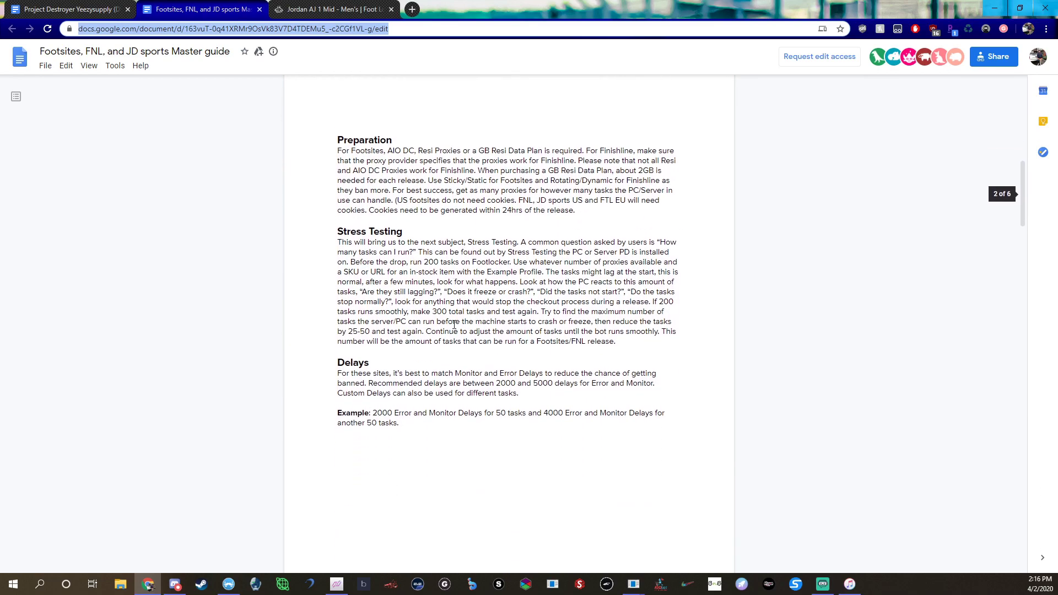
scroll(410, 355, "down", 8)
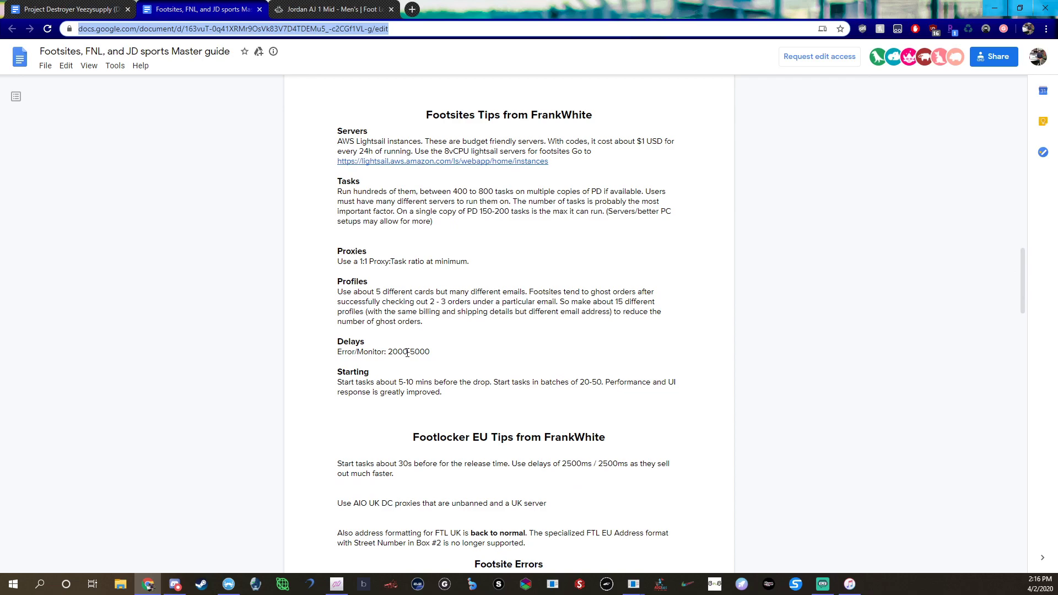
scroll(407, 352, "down", 7)
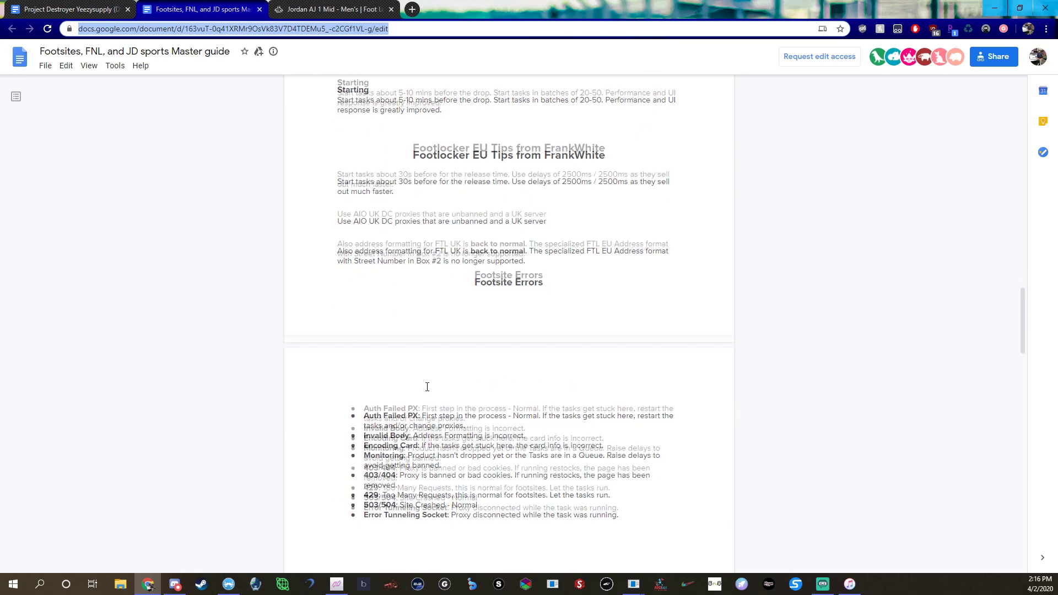
left_click_drag(624, 405, 348, 312)
left_click(443, 441)
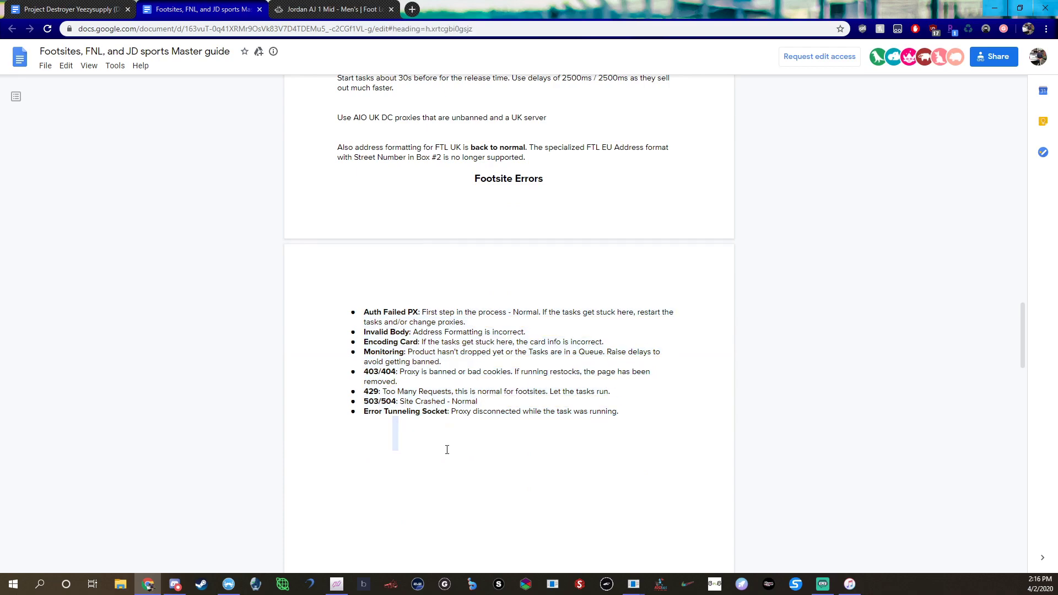
Step: Review the Finishline and JD Sports US task setup and error sections of the guide
scroll(440, 431, "down", 3)
scroll(439, 432, "down", 6)
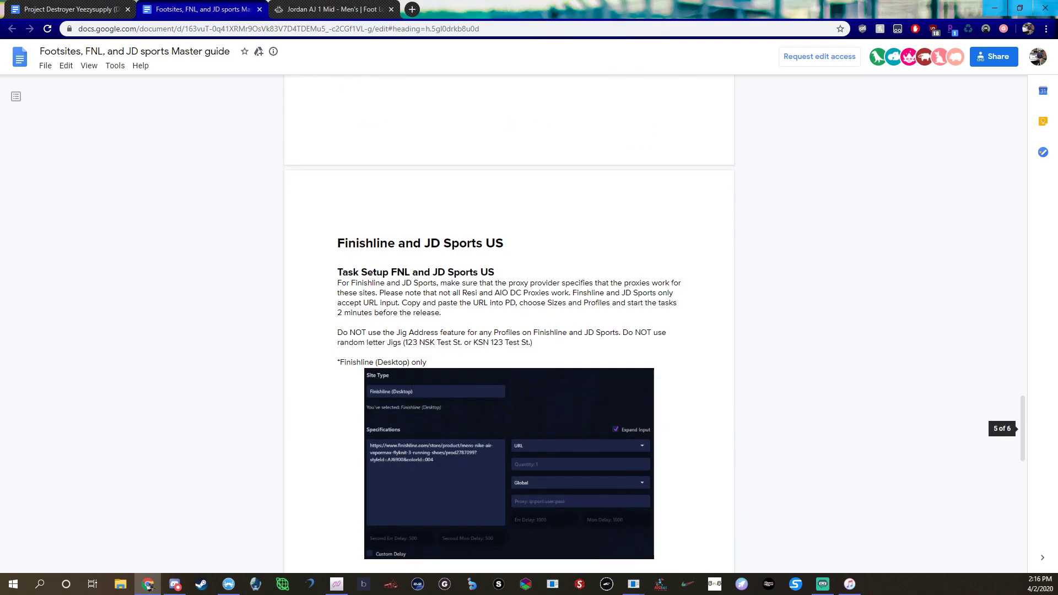
scroll(402, 268, "down", 2)
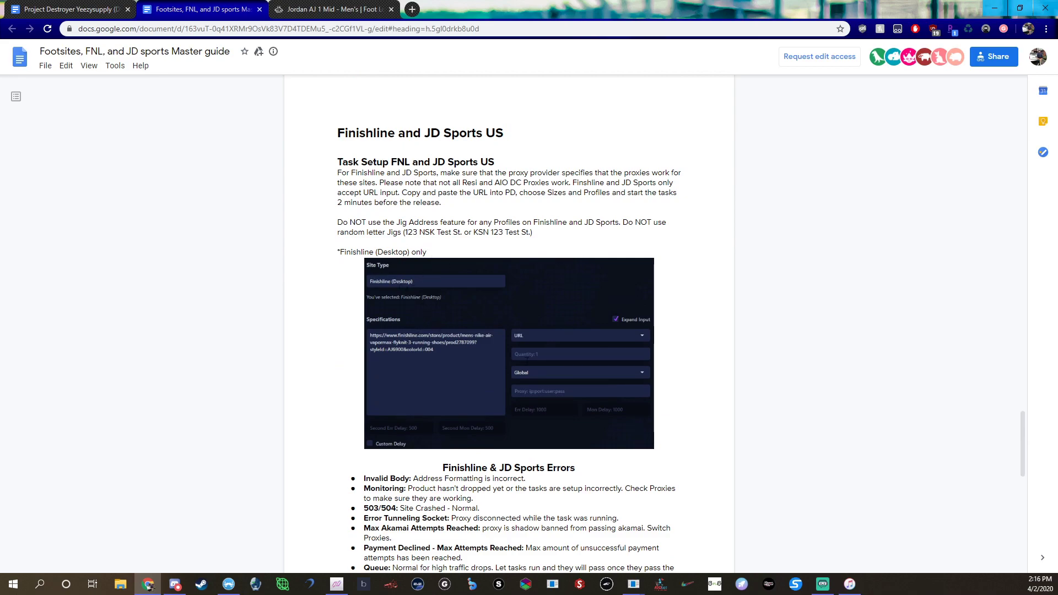
scroll(444, 356, "down", 2)
scroll(448, 358, "down", 8)
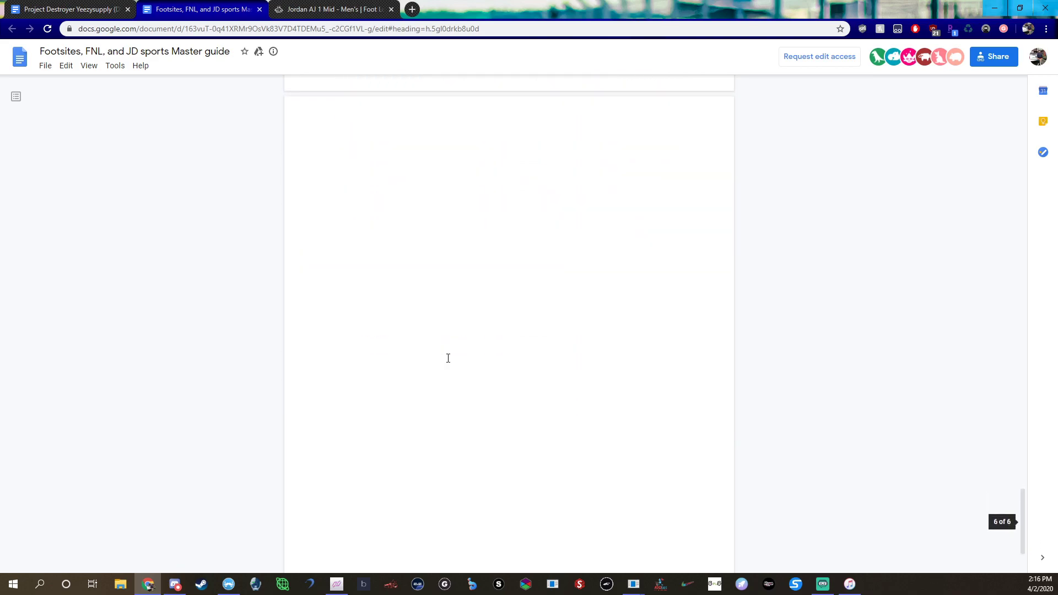
scroll(448, 358, "up", 15)
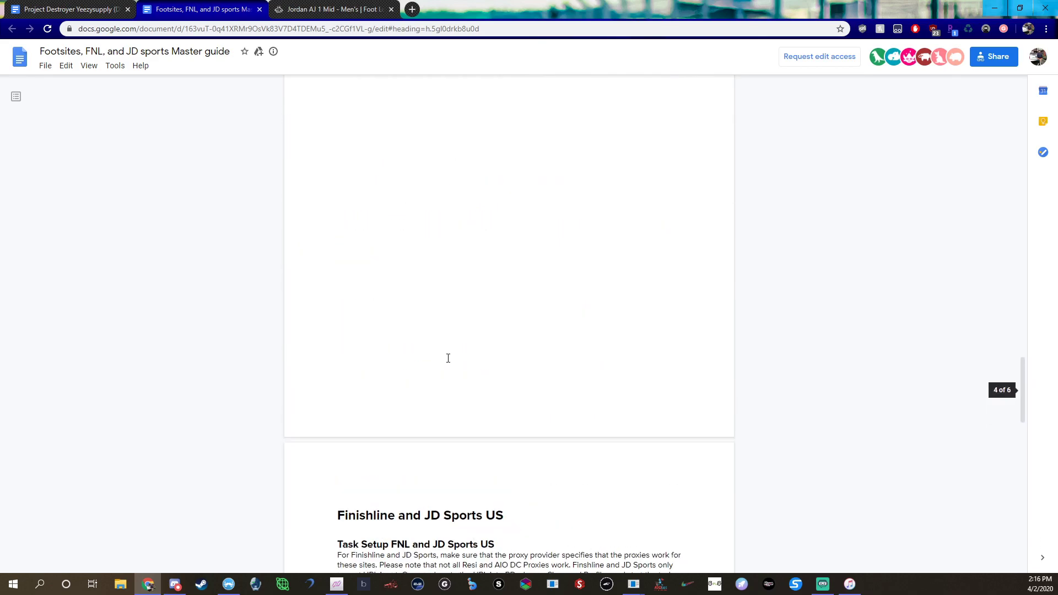
scroll(448, 358, "down", 1)
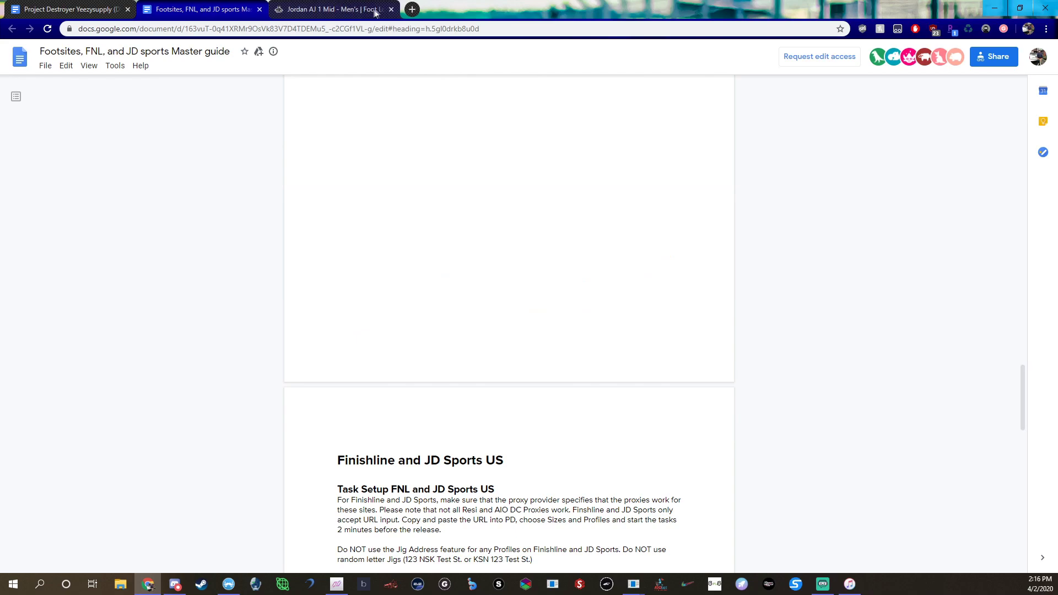
Step: Close the Jordan AJ 1 Mid product page and clear all Footlocker tasks from the Project Destroyer dashboard
left_click(391, 9)
left_click(336, 583)
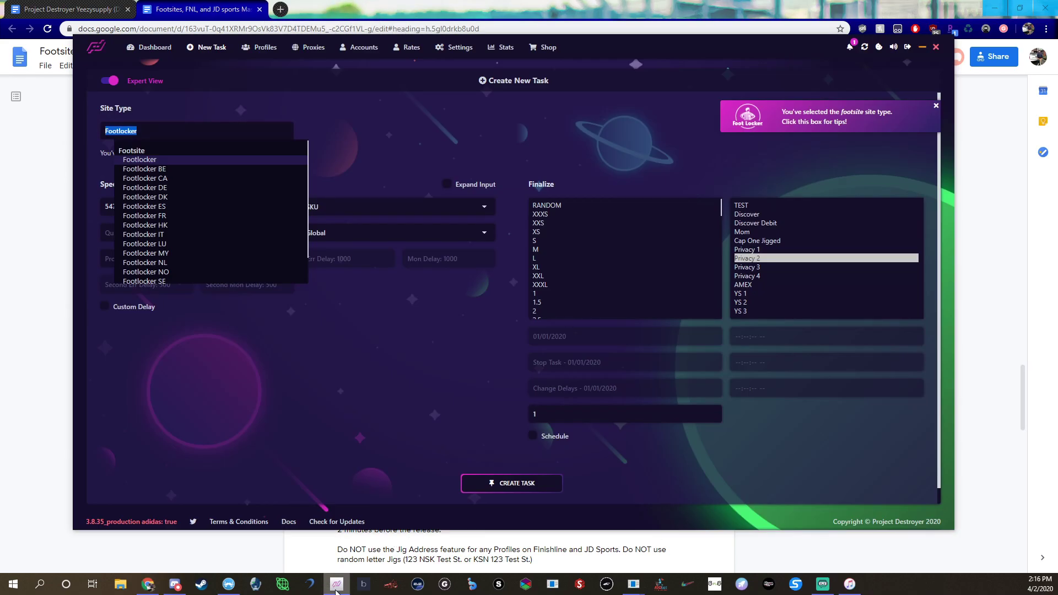
left_click(145, 48)
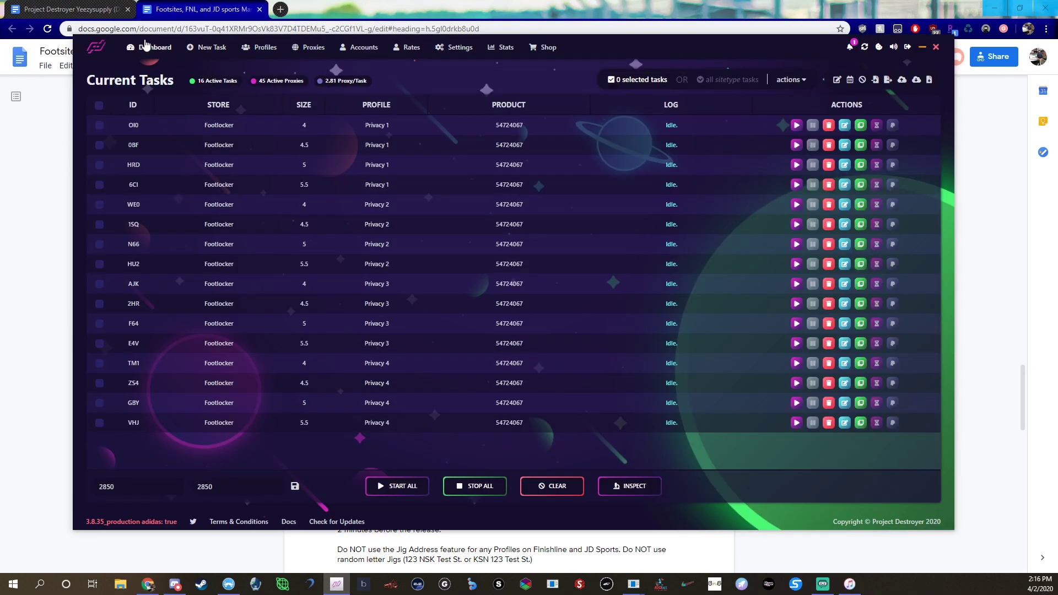
left_click(555, 486)
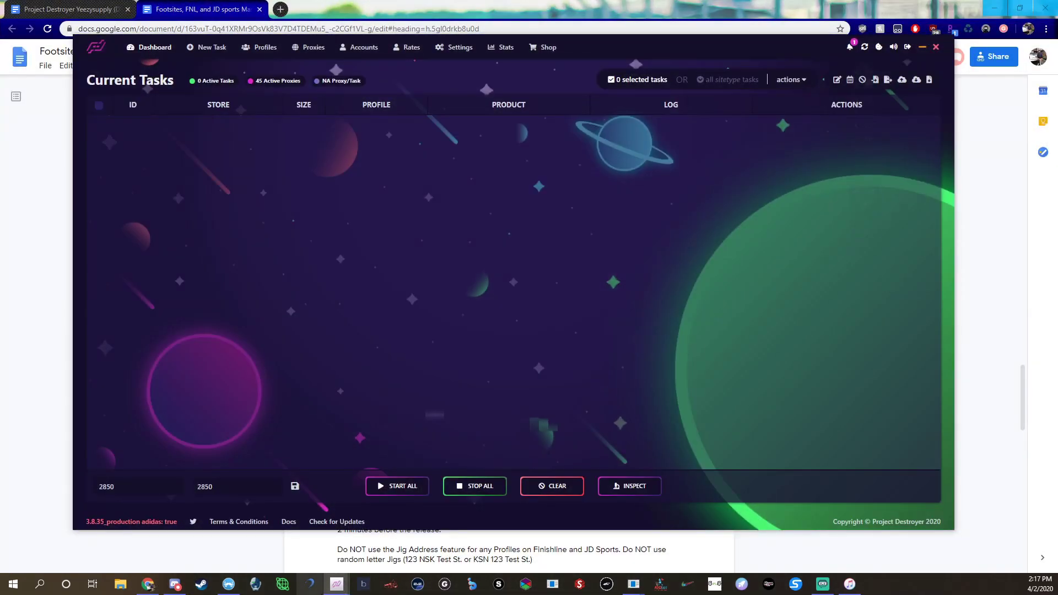
Step: Bring up Captcha Harvester #1, empty its proxy field, and close the harvester without saving
left_click(336, 583)
left_click(385, 523)
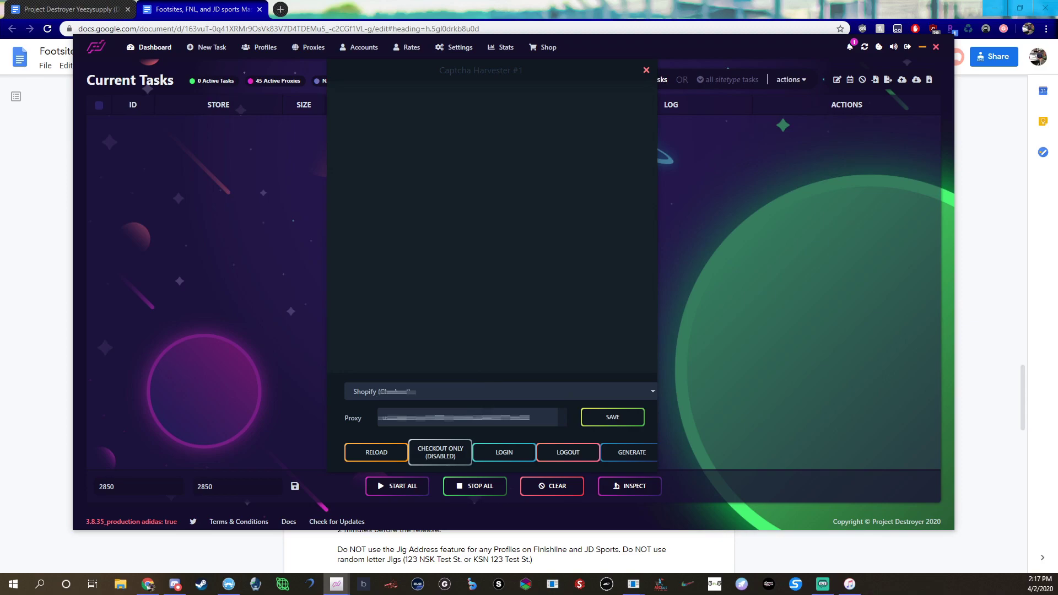
left_click_drag(531, 417, 347, 412)
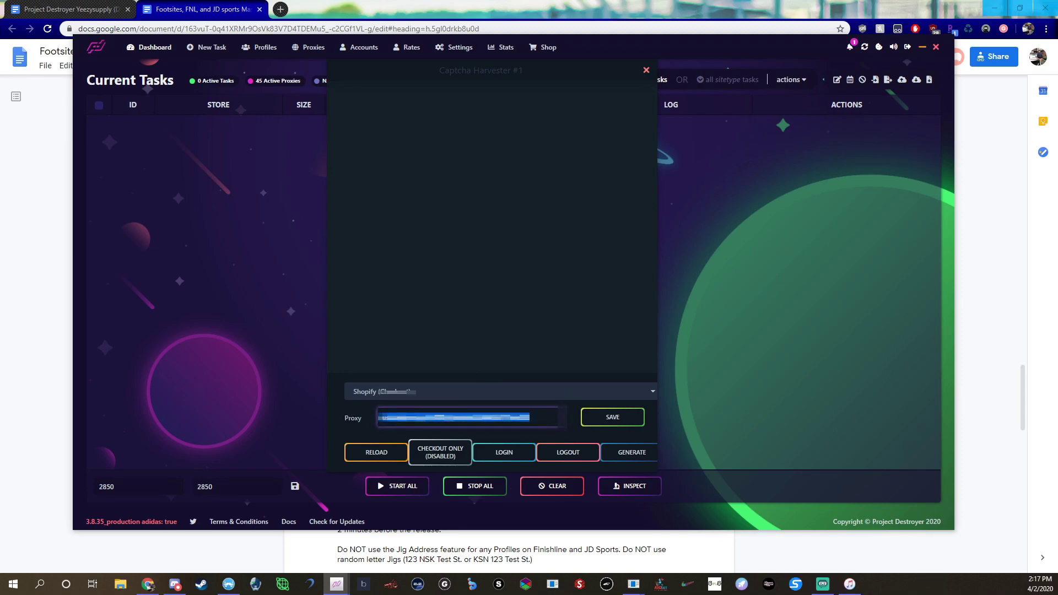
left_click_drag(531, 417, 370, 419)
key("BackSpace")
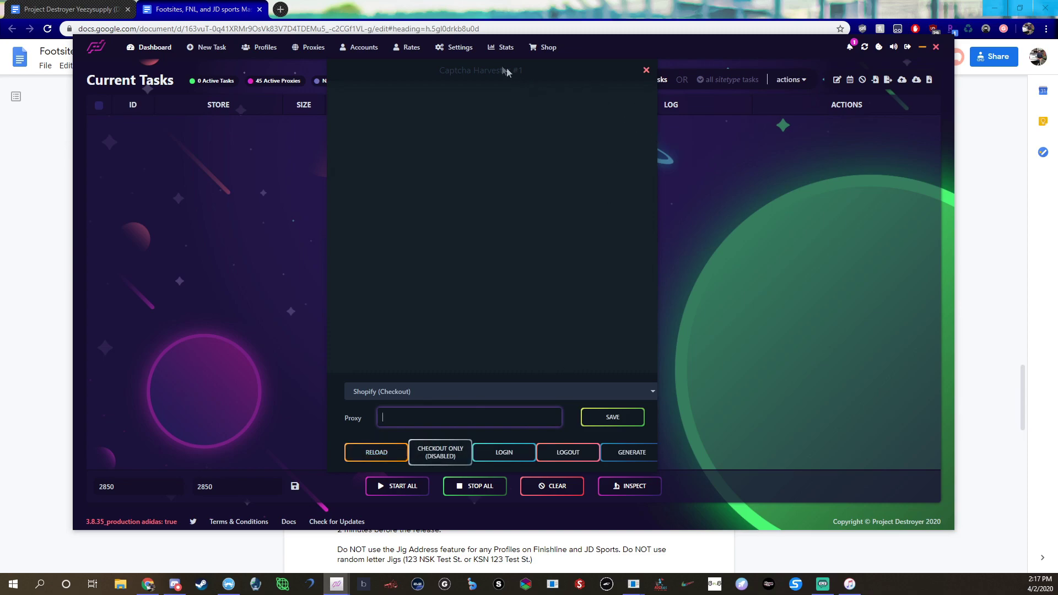
left_click_drag(507, 71, 518, 70)
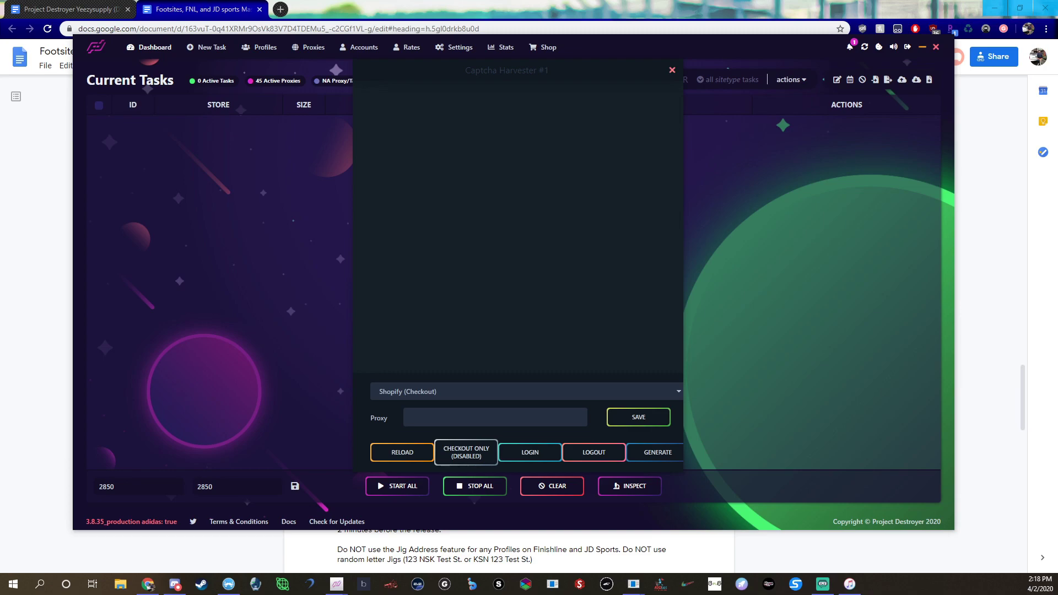
left_click(672, 70)
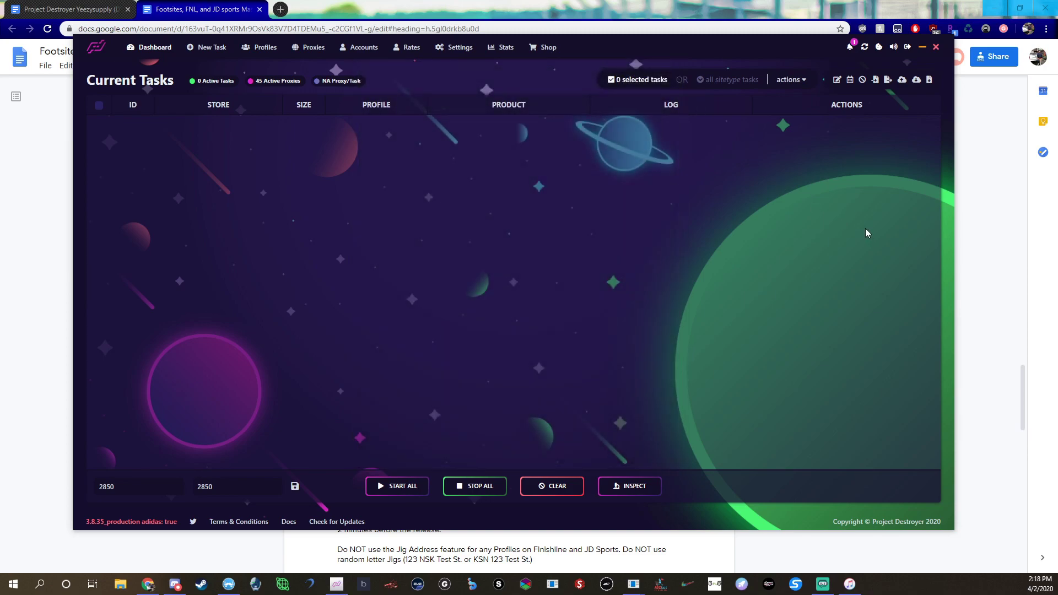